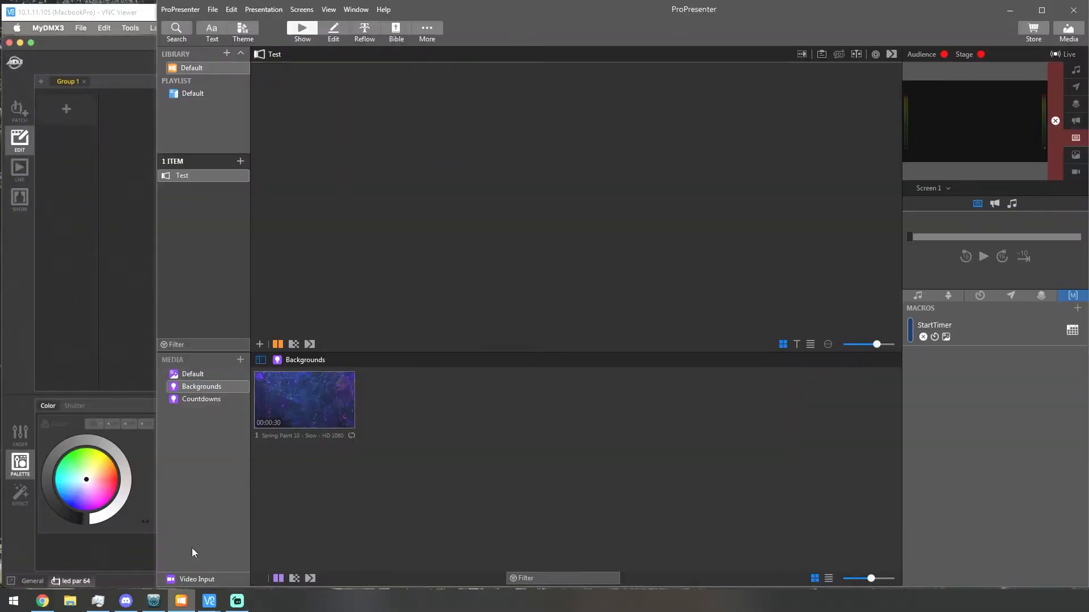
Step: Switch to Chrome and follow the download link for the rtpMIDI driver on its web page
left_click(43, 601)
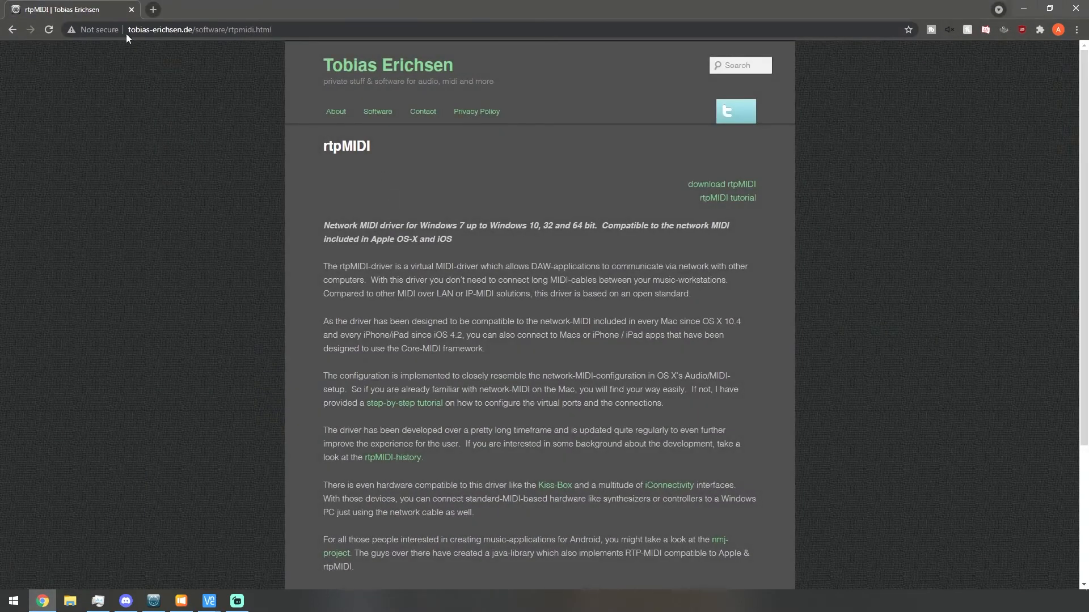
left_click_drag(130, 29, 324, 26)
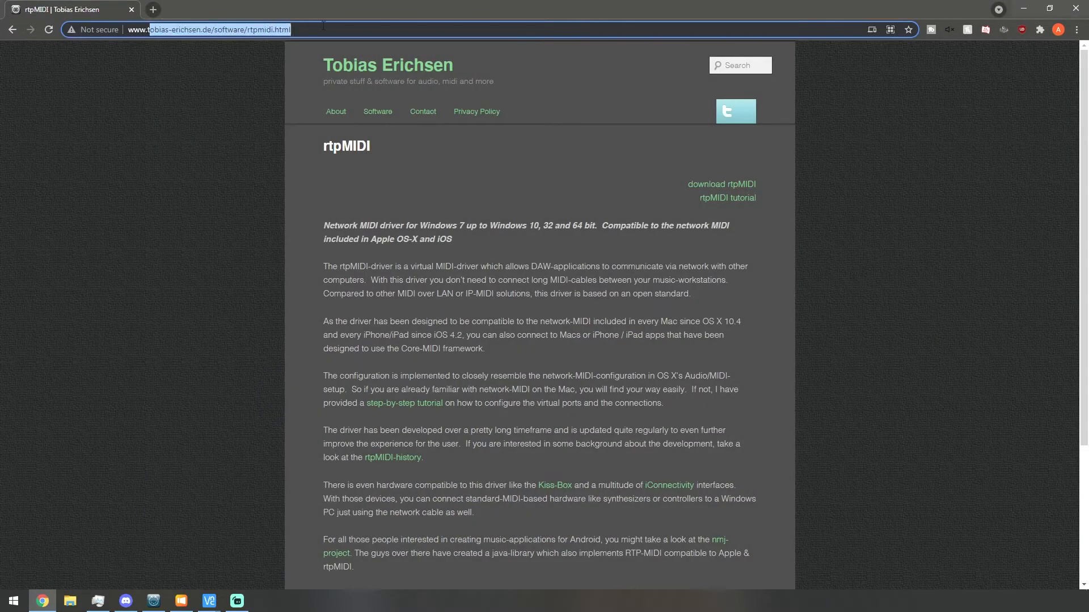
left_click(323, 26)
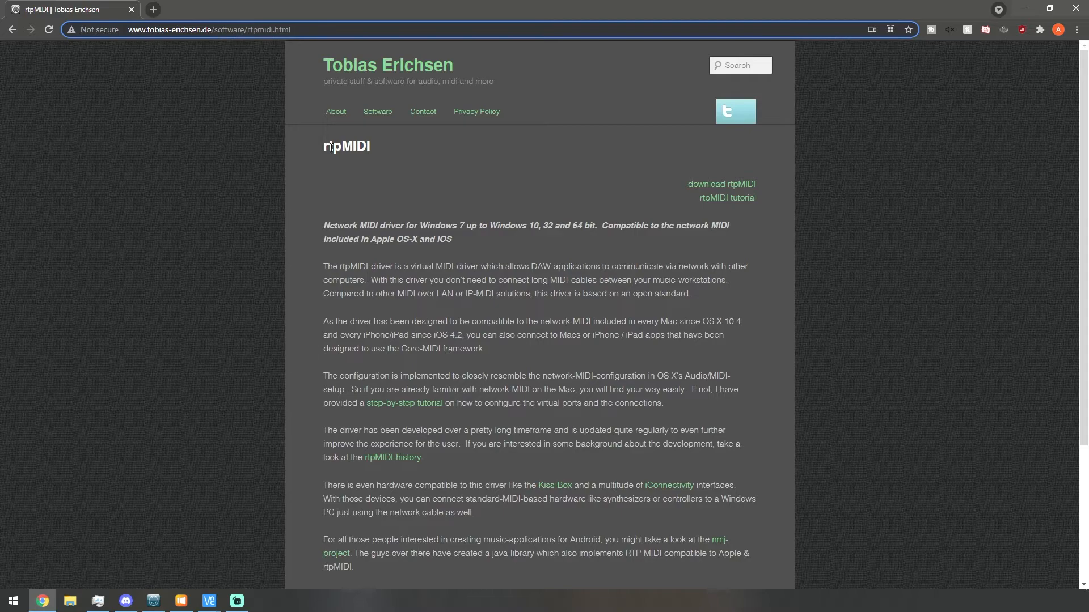
left_click(694, 185)
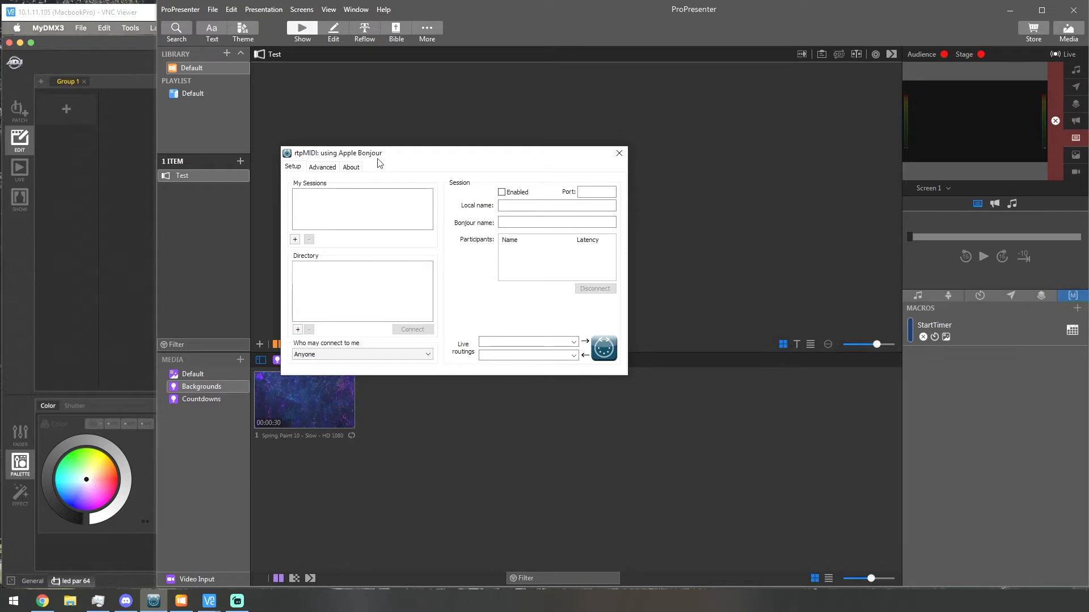
Step: Add a new session in the rtpMIDI setup and enable it
mouse_move(378, 159)
left_mouse_down()
mouse_move(401, 146)
mouse_move(388, 142)
left_mouse_up()
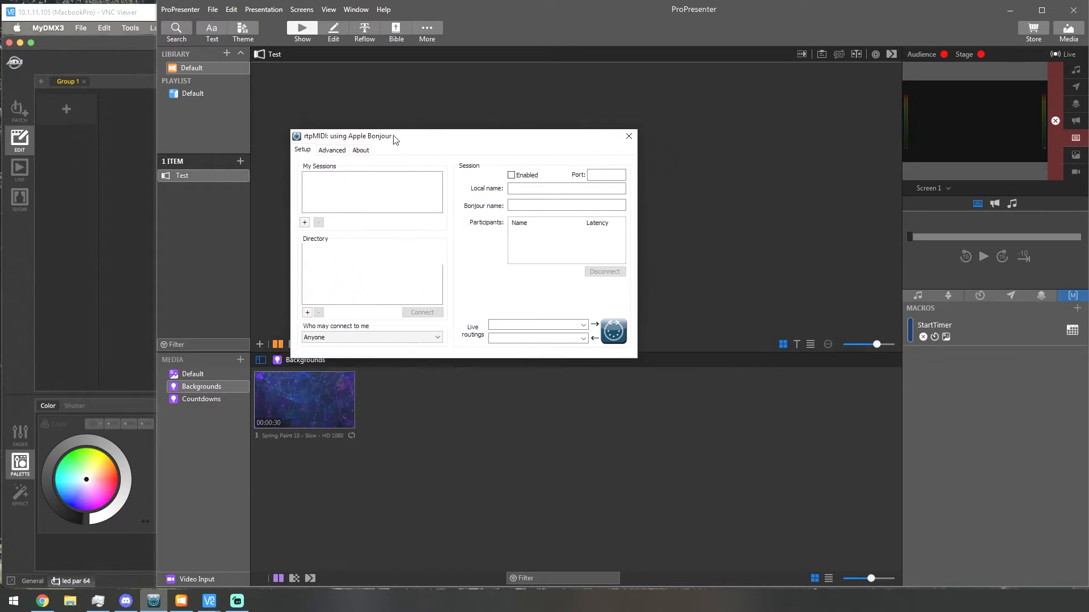
left_click(304, 222)
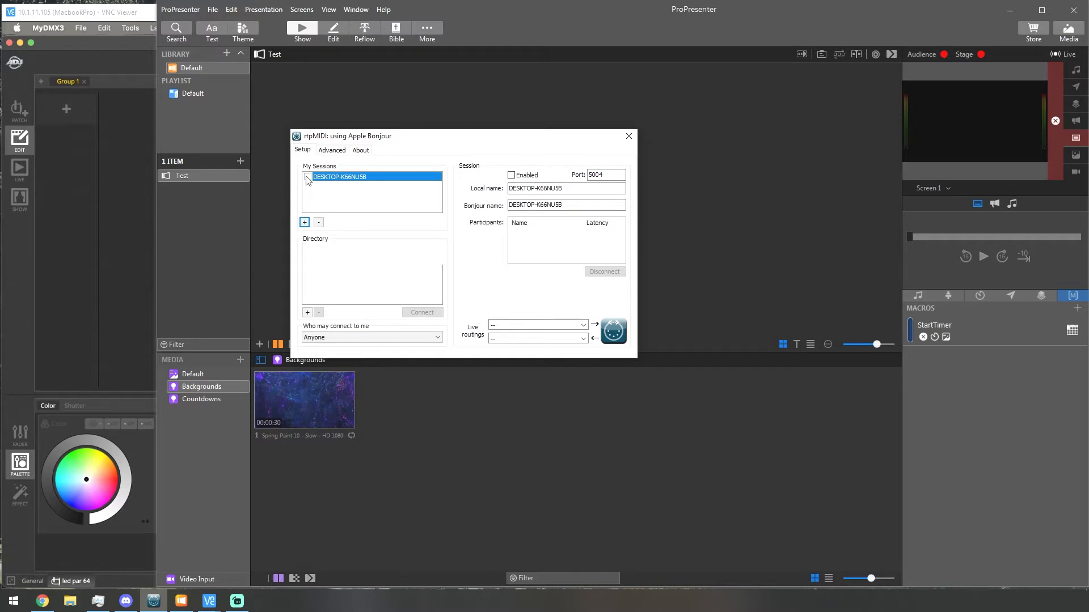
left_click(511, 175)
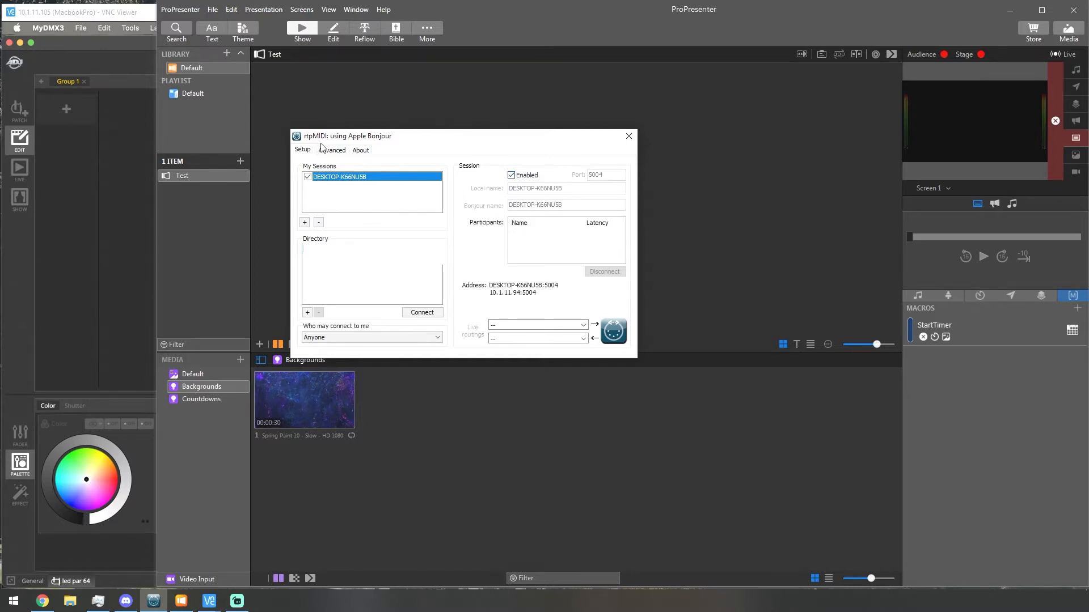
Step: Switch to ProPresenter and add a MIDI device in the device preferences
left_click(512, 8)
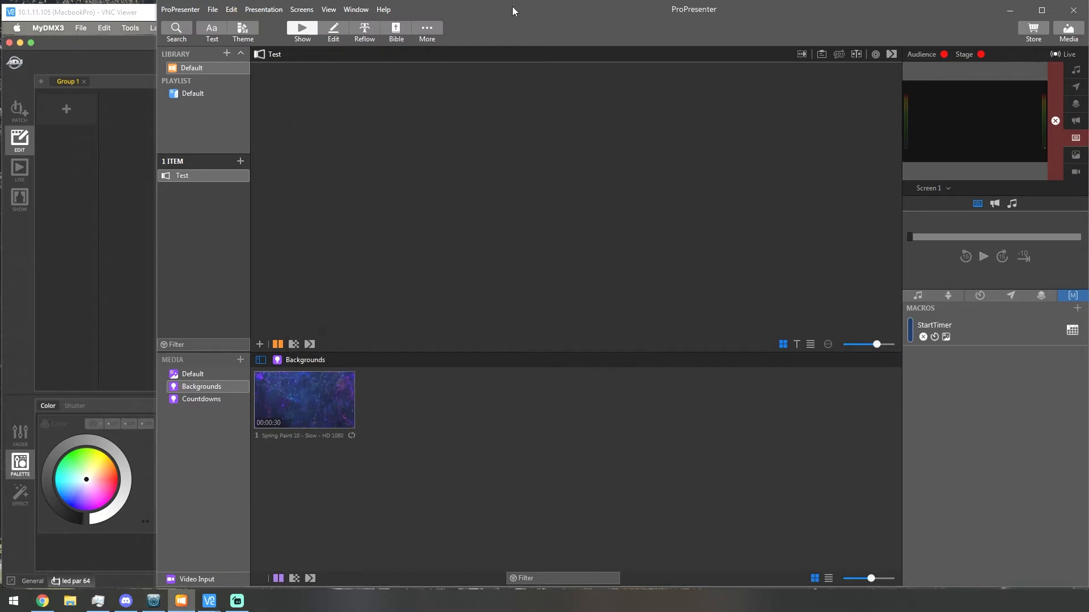
left_click(196, 10)
left_click(205, 49)
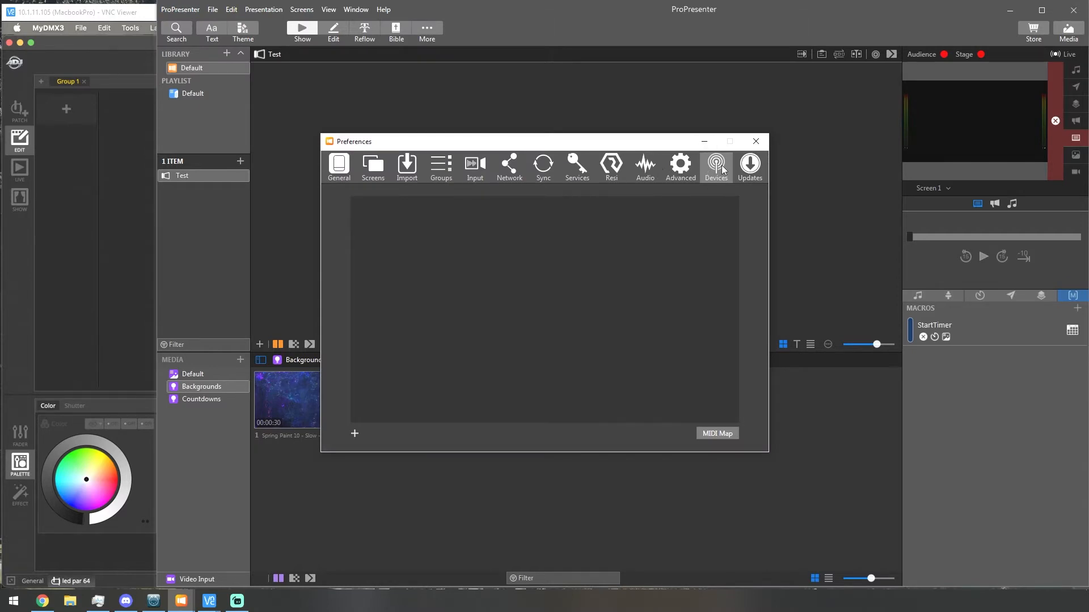
left_click_drag(669, 141, 631, 119)
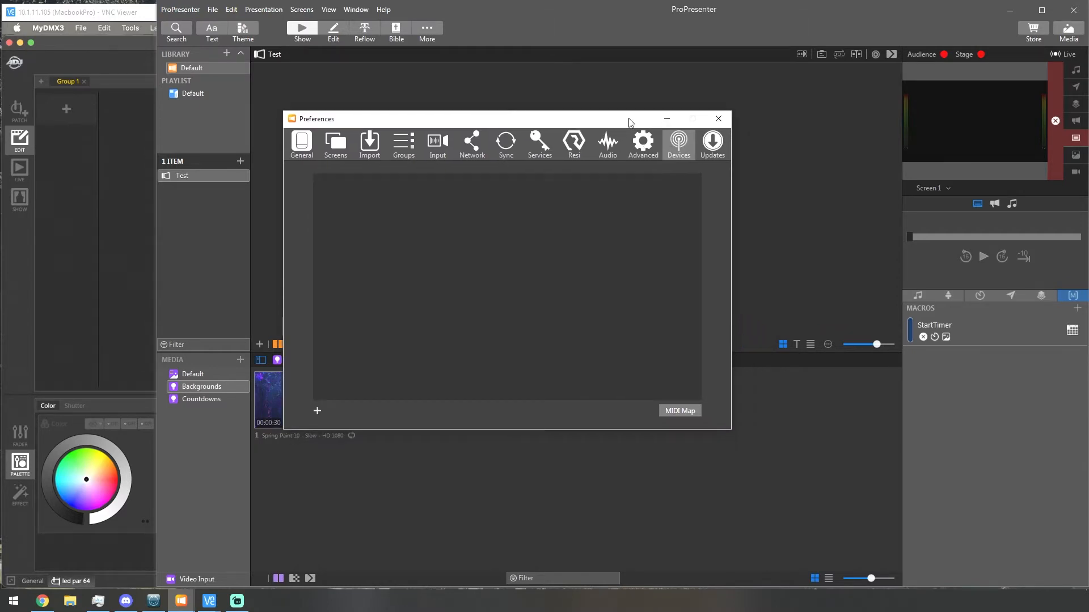
left_click(317, 411)
left_click(336, 421)
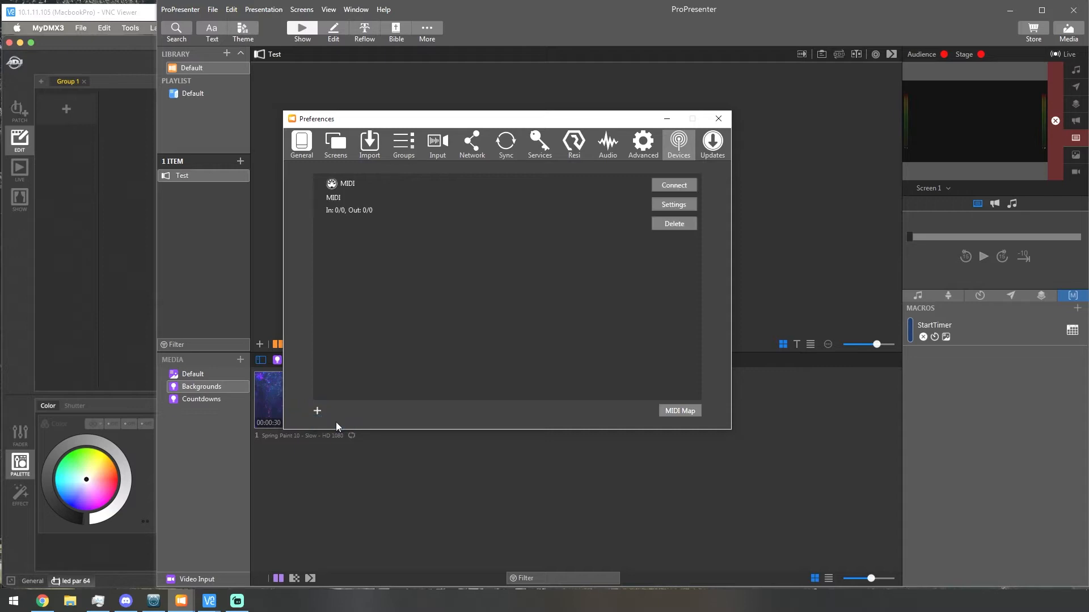
Step: Configure the MIDI device with DESKTOP-K66NU5B as both source and destination and Auto Reconnect on
left_click(606, 202)
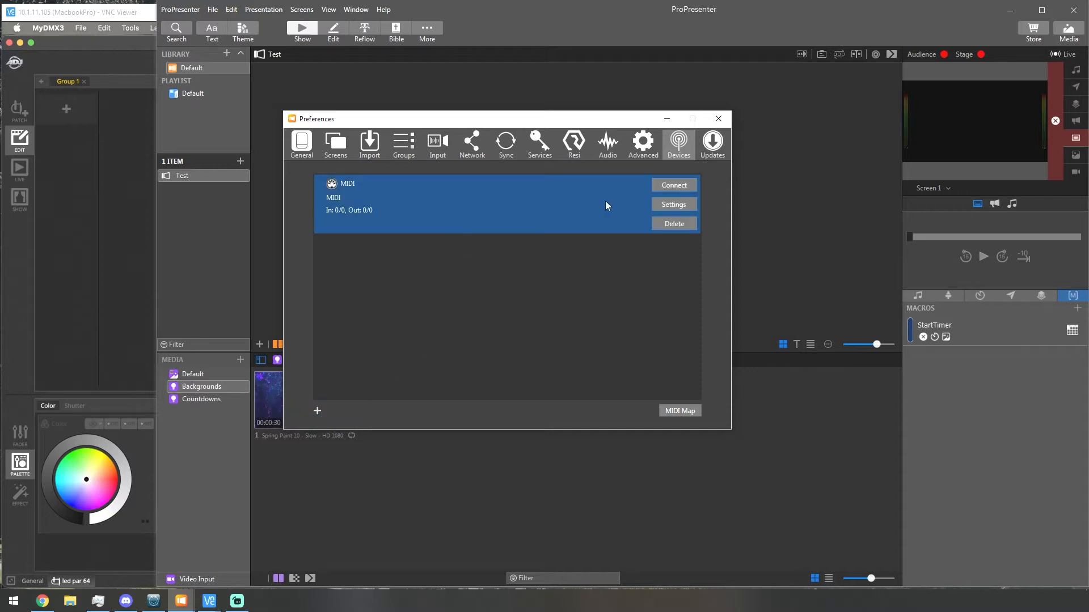
left_click(675, 204)
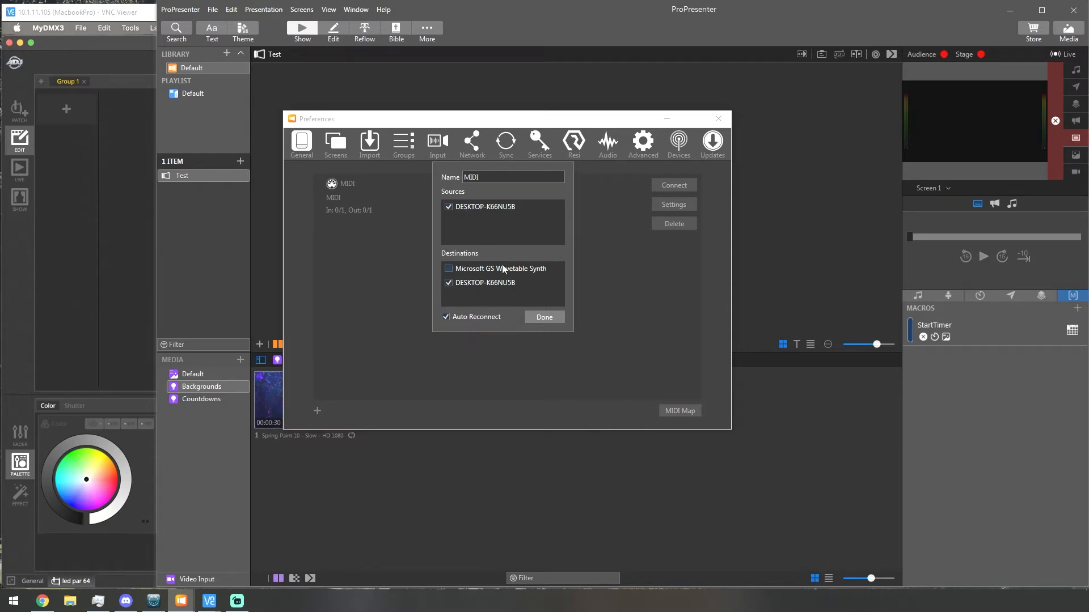
left_click(471, 176)
left_click(546, 319)
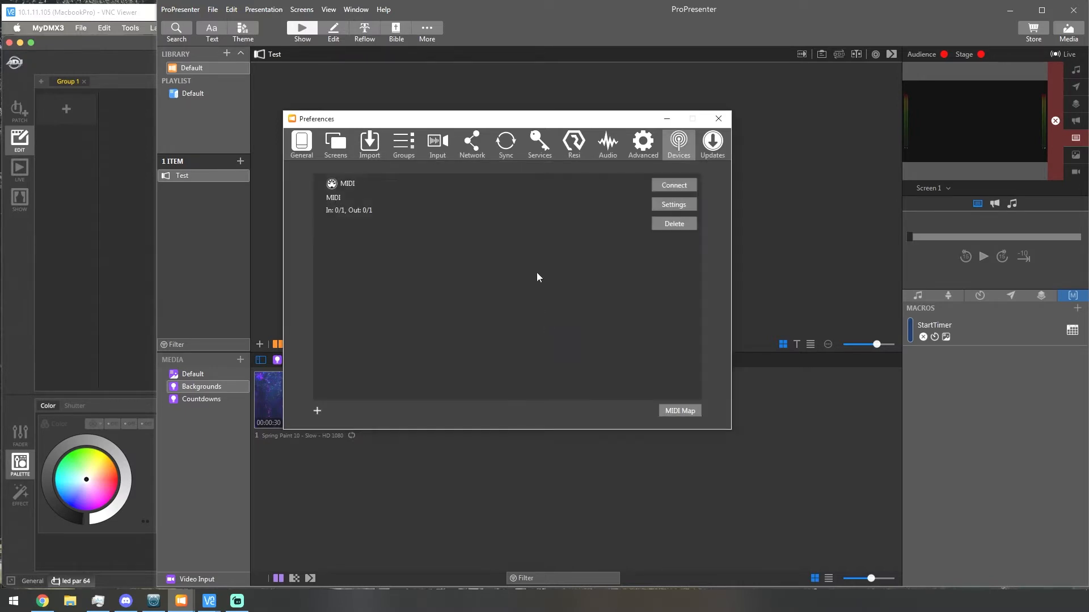
Step: Connect the MIDI device and close the preferences
left_click(658, 180)
left_click(668, 185)
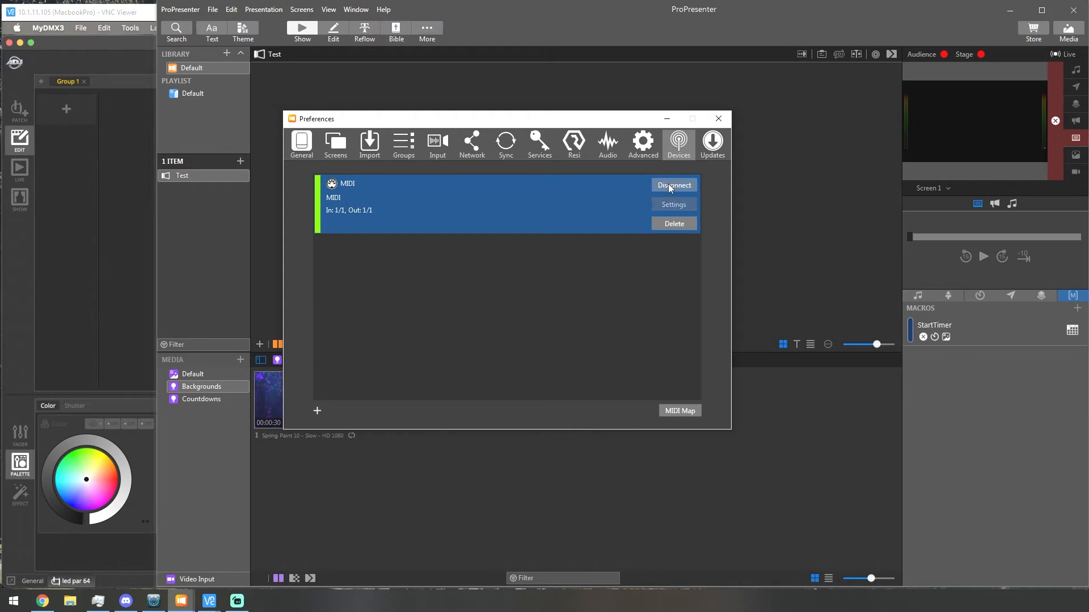
left_click(718, 119)
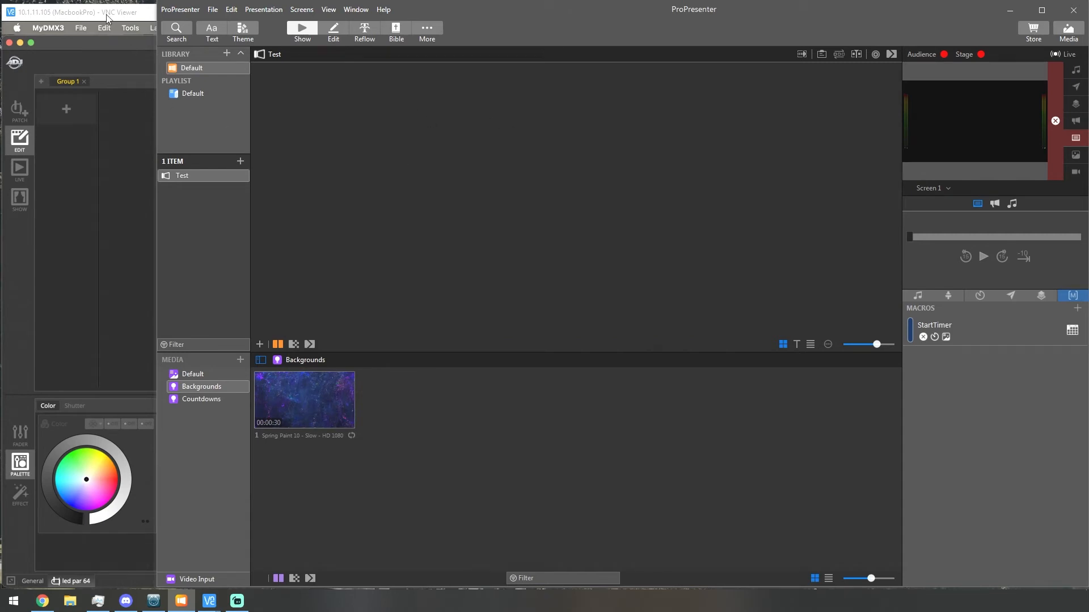
Step: Switch to Audio MIDI Setup on the remote MacBook, and add and enable a new session in MIDI Network Setup
left_click(117, 47)
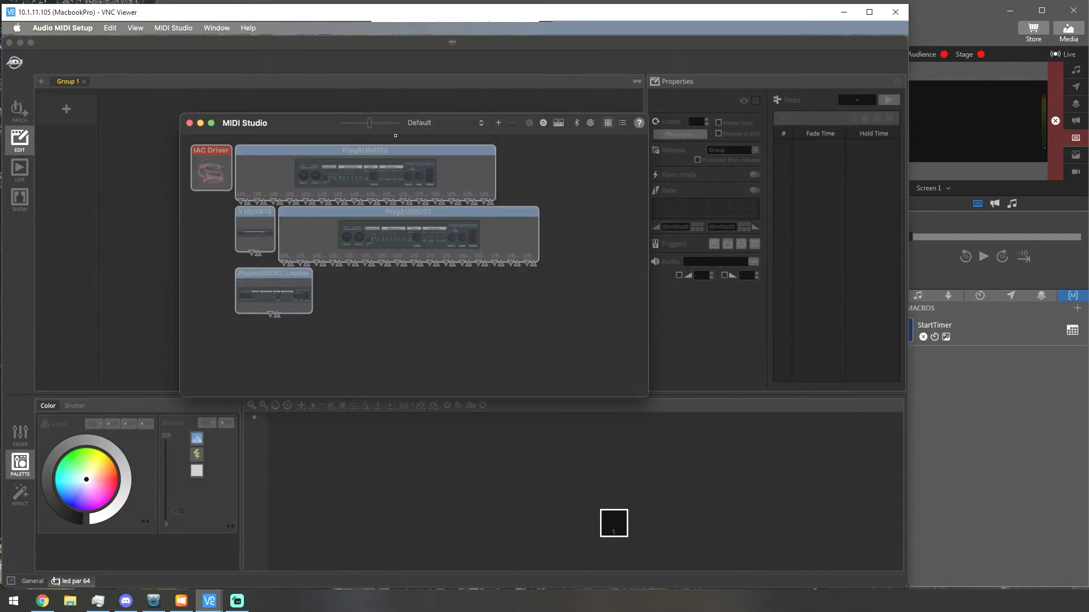
left_click_drag(395, 136, 464, 156)
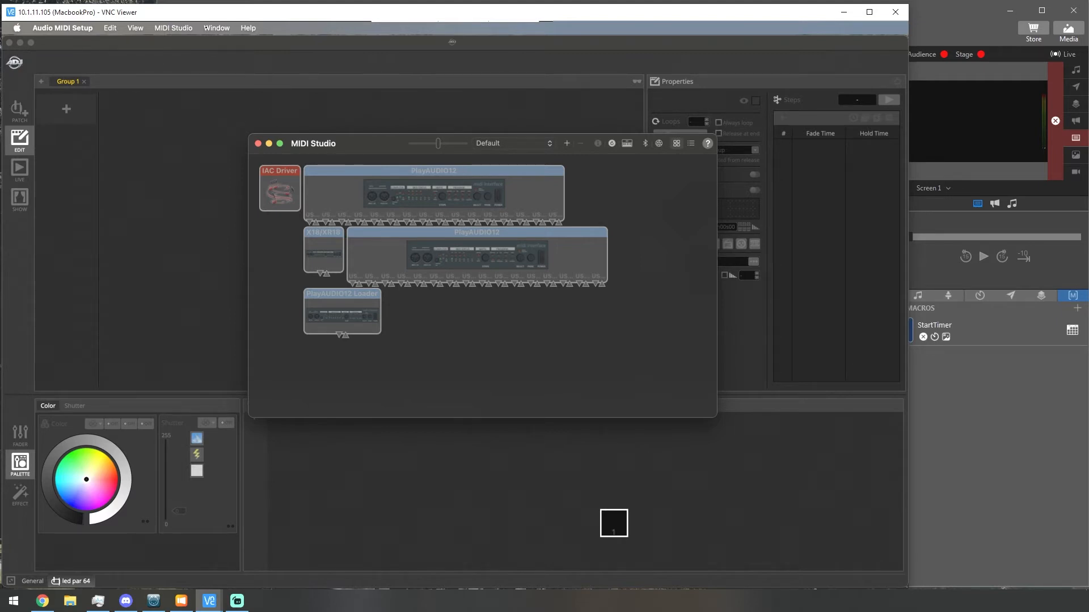
left_click(658, 143)
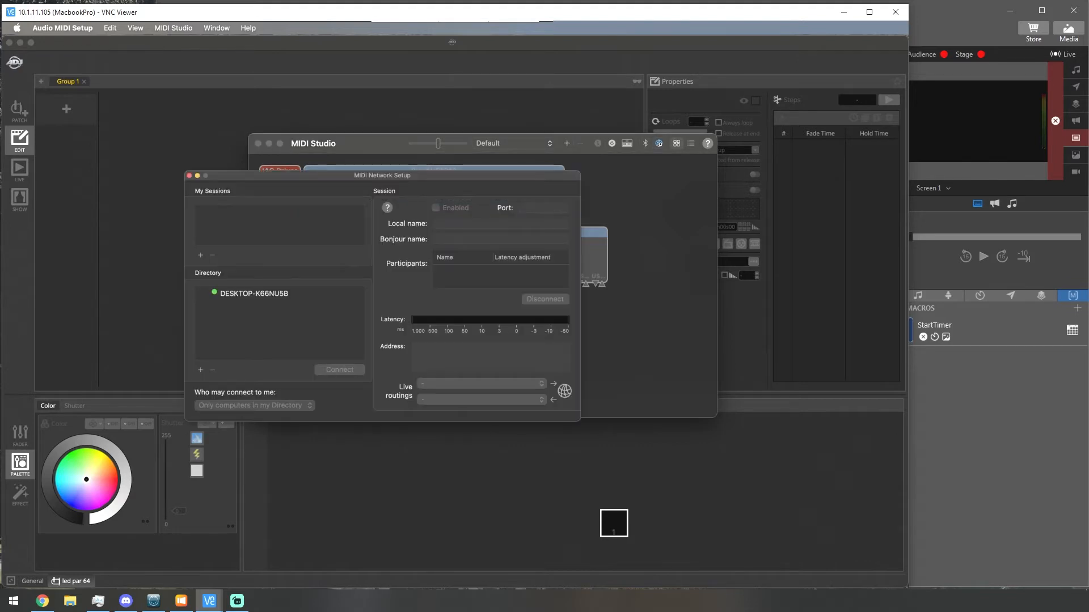
left_click_drag(457, 177, 531, 171)
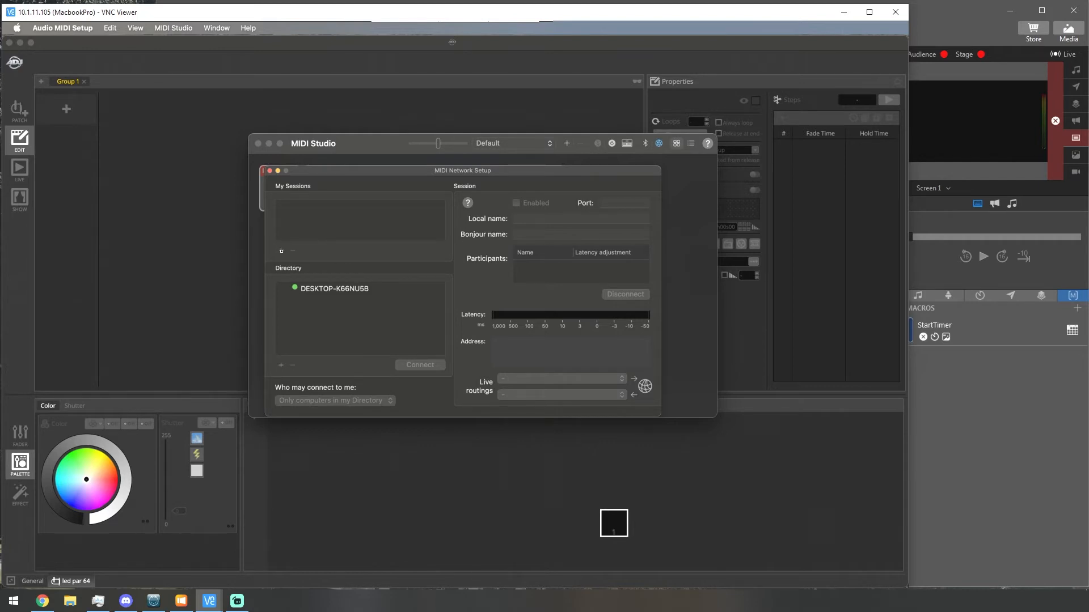
left_click(281, 250)
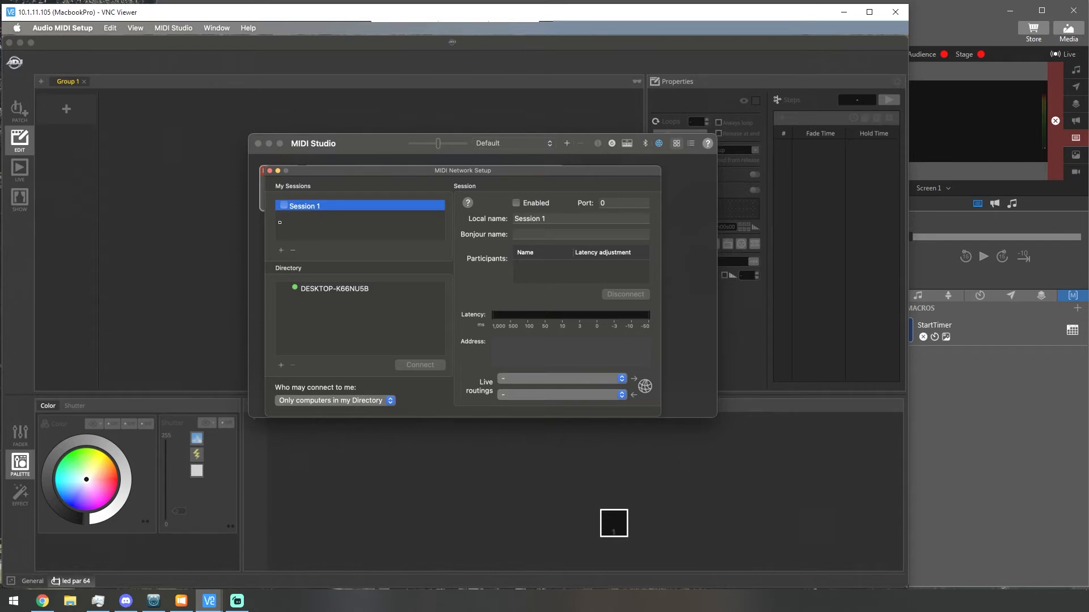
left_click(283, 205)
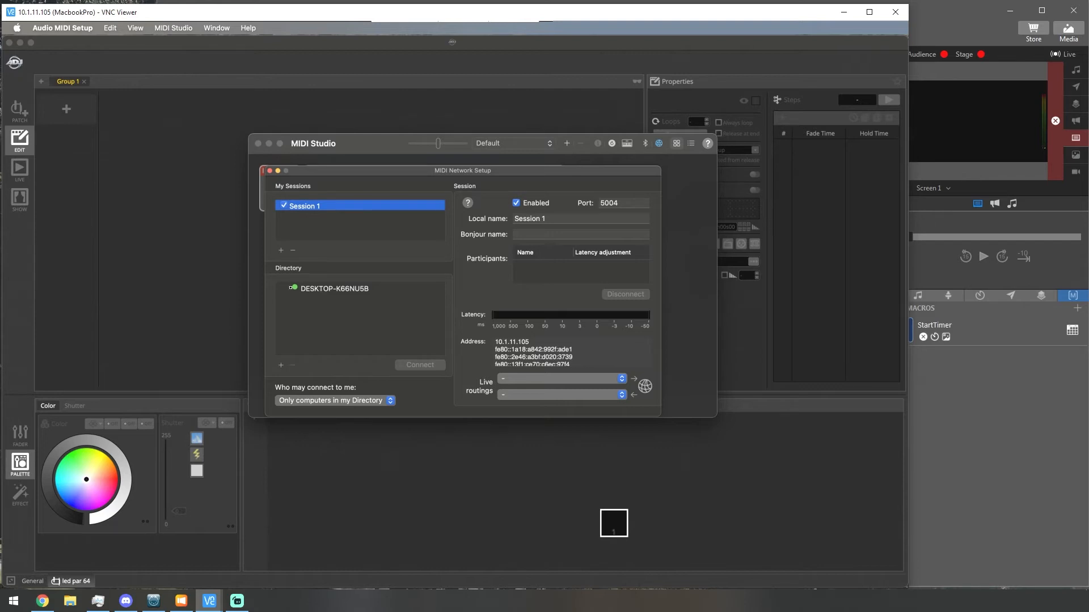
Step: Connect Session 1 to DESKTOP-K66NU5B from the directory and close the MIDI setup windows
left_click(315, 289)
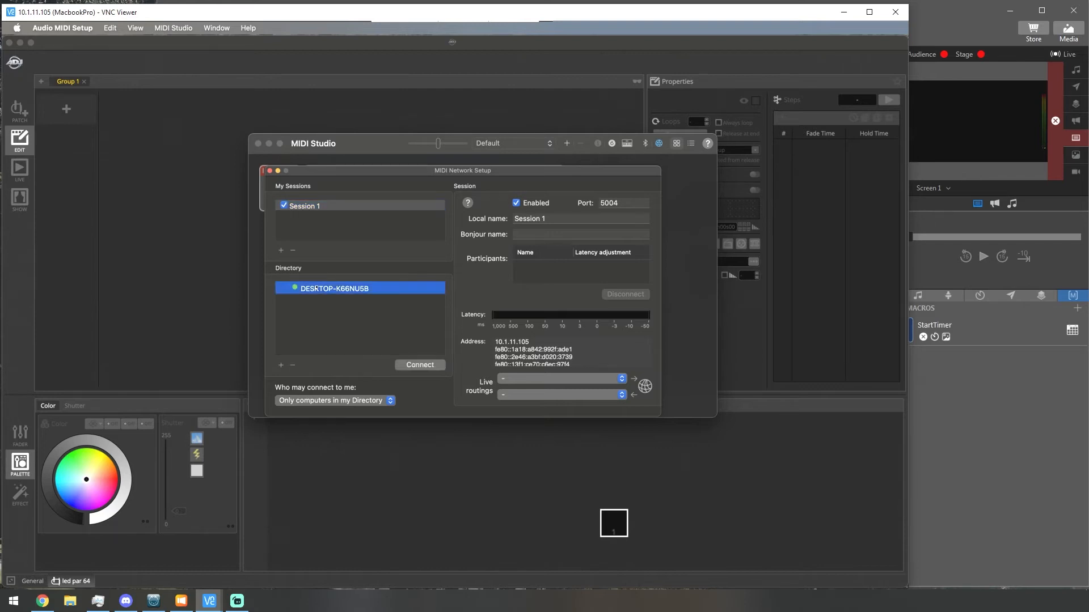
left_click(417, 365)
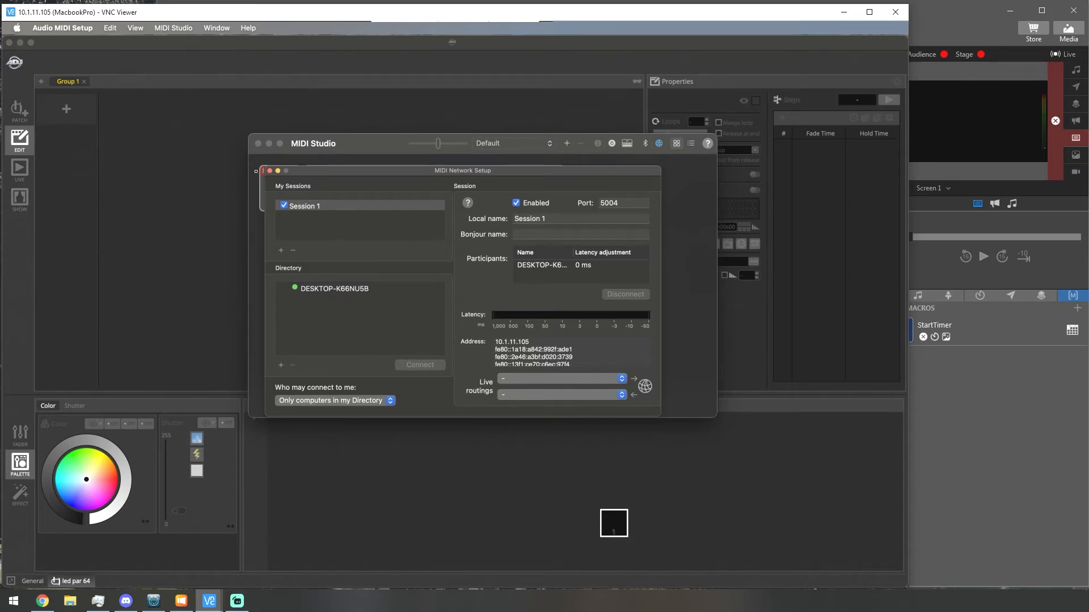
left_click(270, 171)
left_click(258, 144)
Step: Switch to MyDMX3 and check in its preferences that Network Session 1 is active for MIDI input and output
left_click(153, 45)
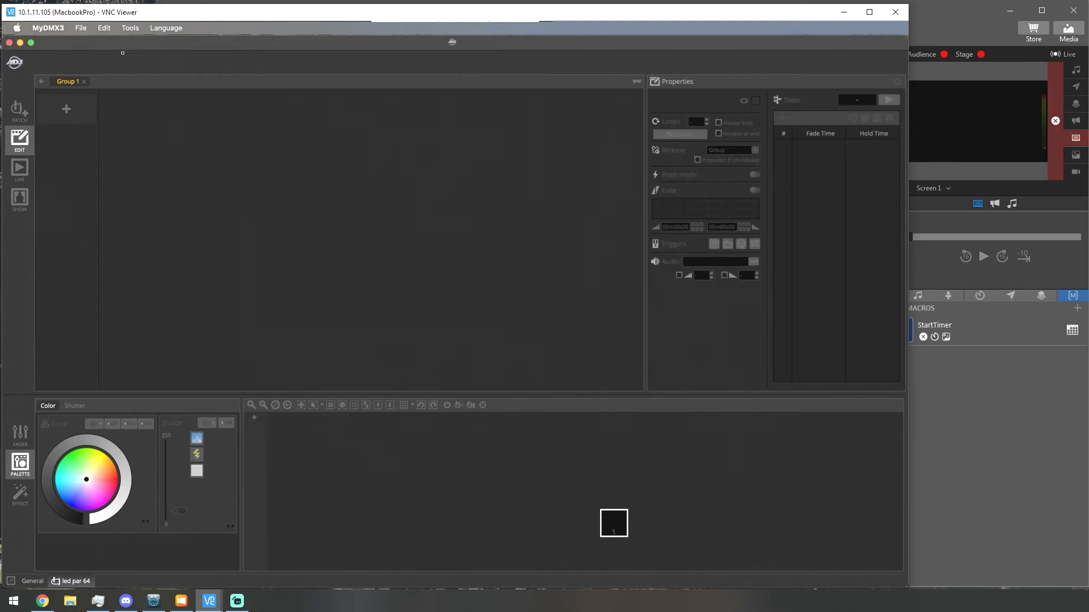
left_click(45, 28)
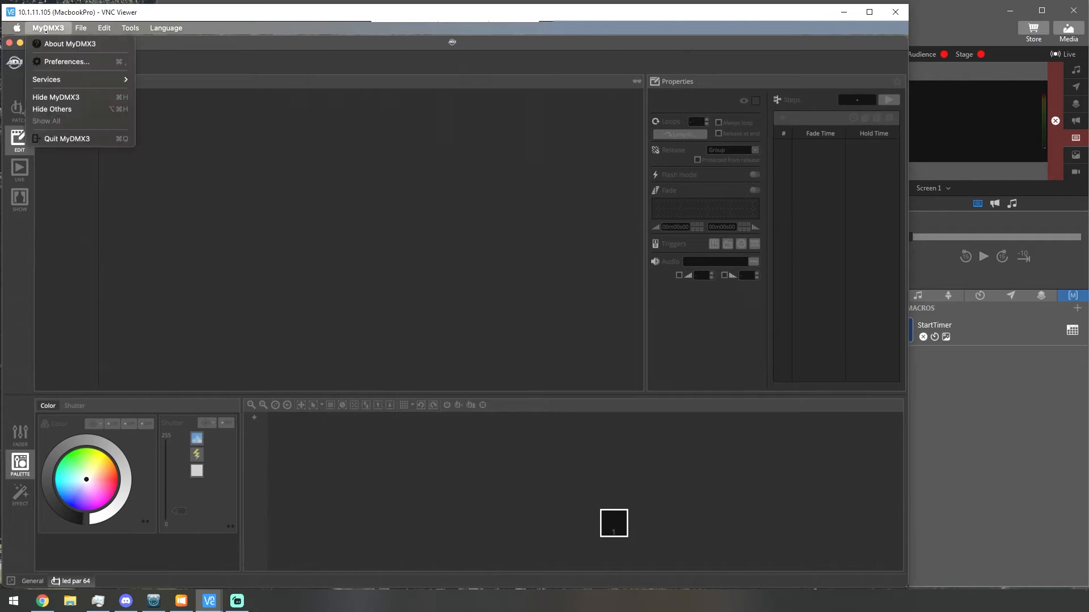
left_click(55, 63)
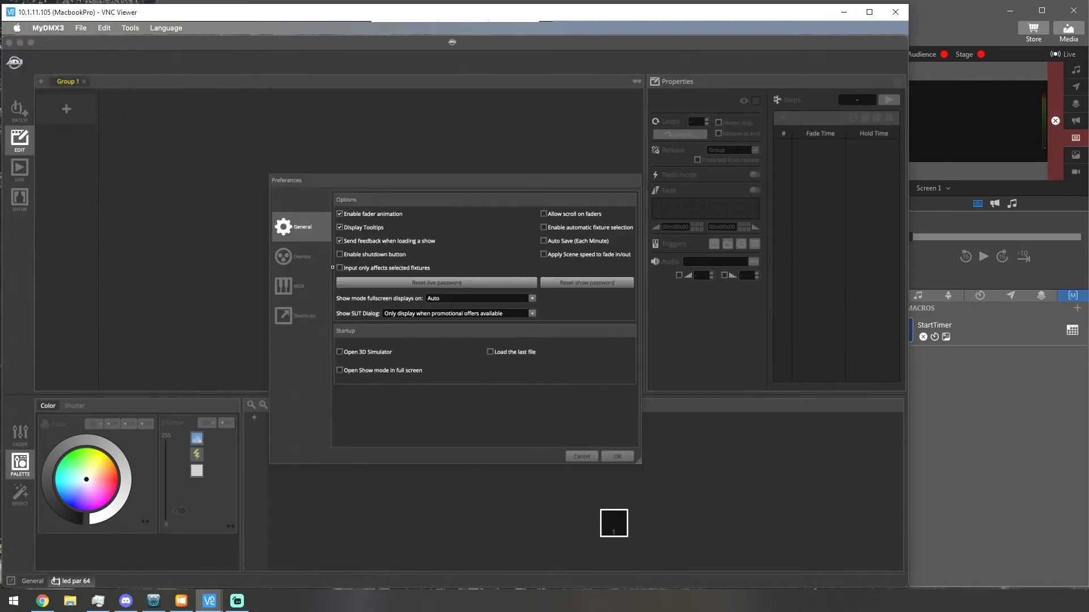
left_click(289, 287)
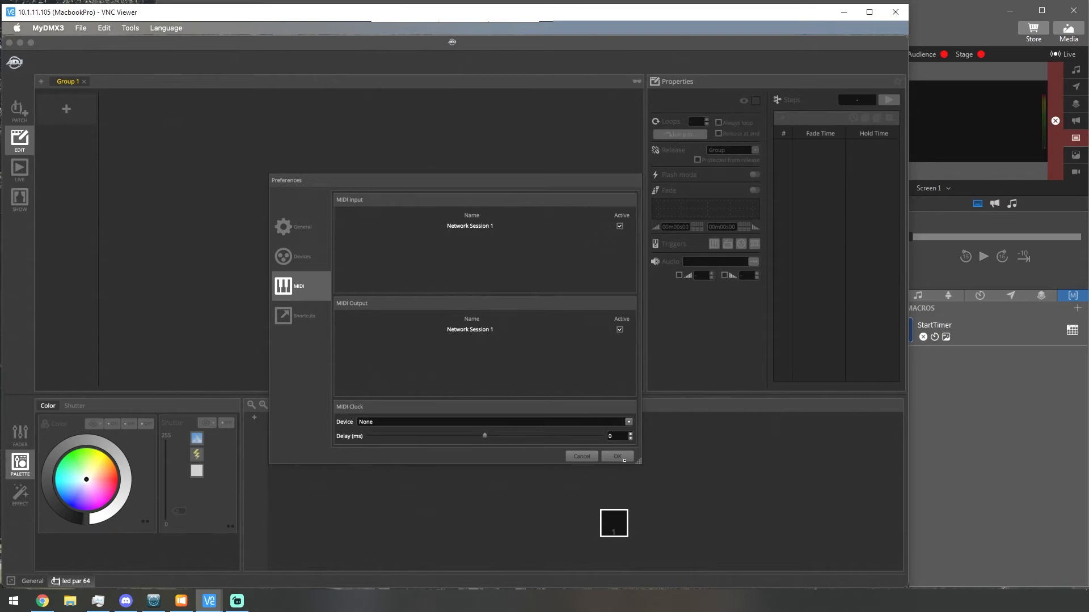
left_click(624, 459)
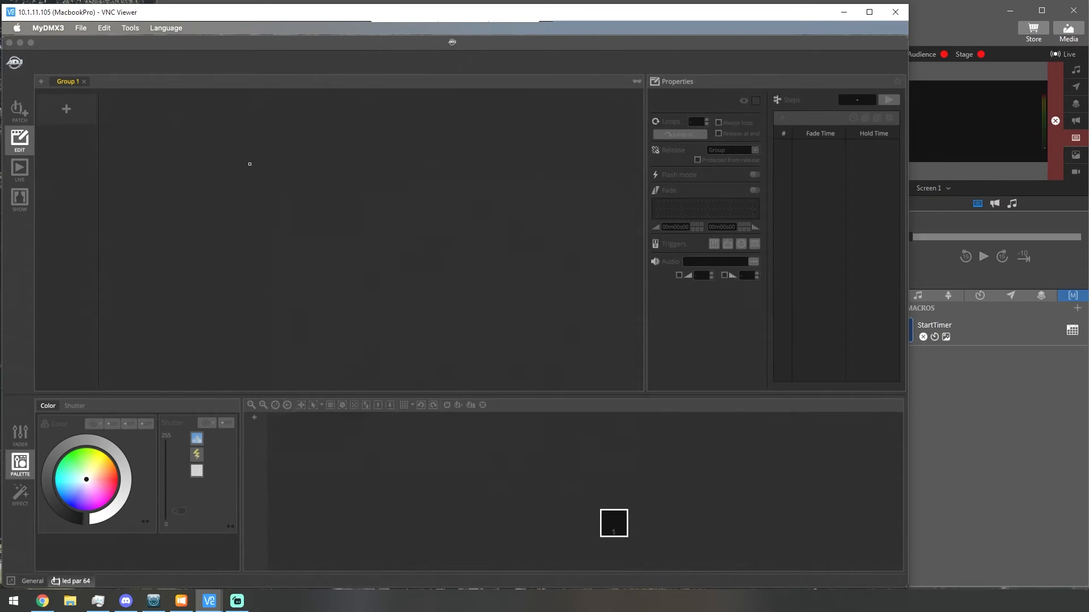
Step: Try a red color and a raised shutter level on the patched led par 64 fixture in the patch view
left_click(23, 111)
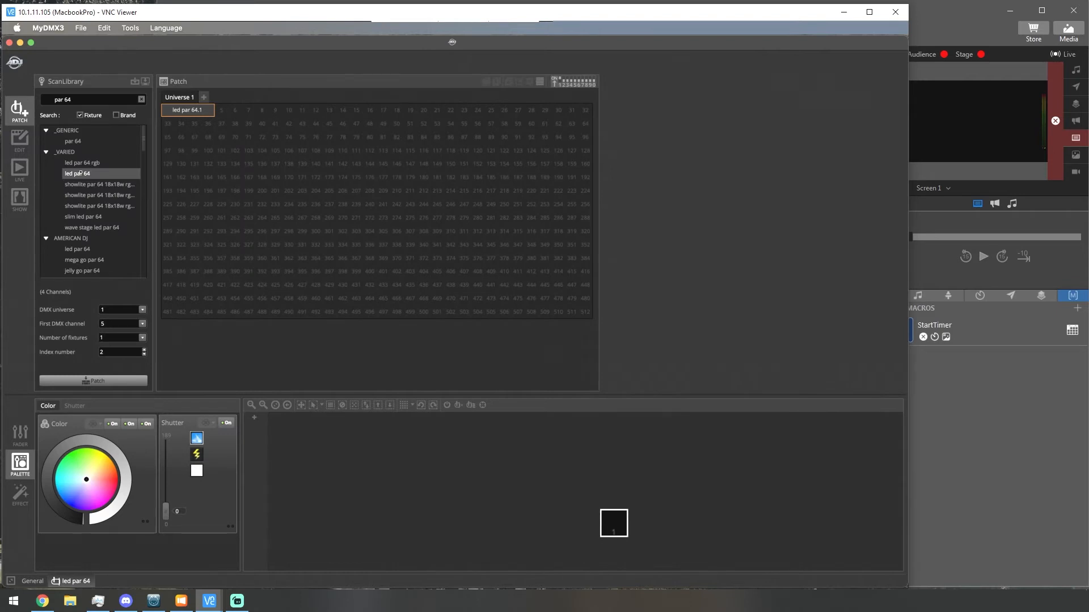
mouse_move(87, 483)
left_mouse_down()
mouse_move(113, 481)
mouse_move(94, 468)
left_mouse_up()
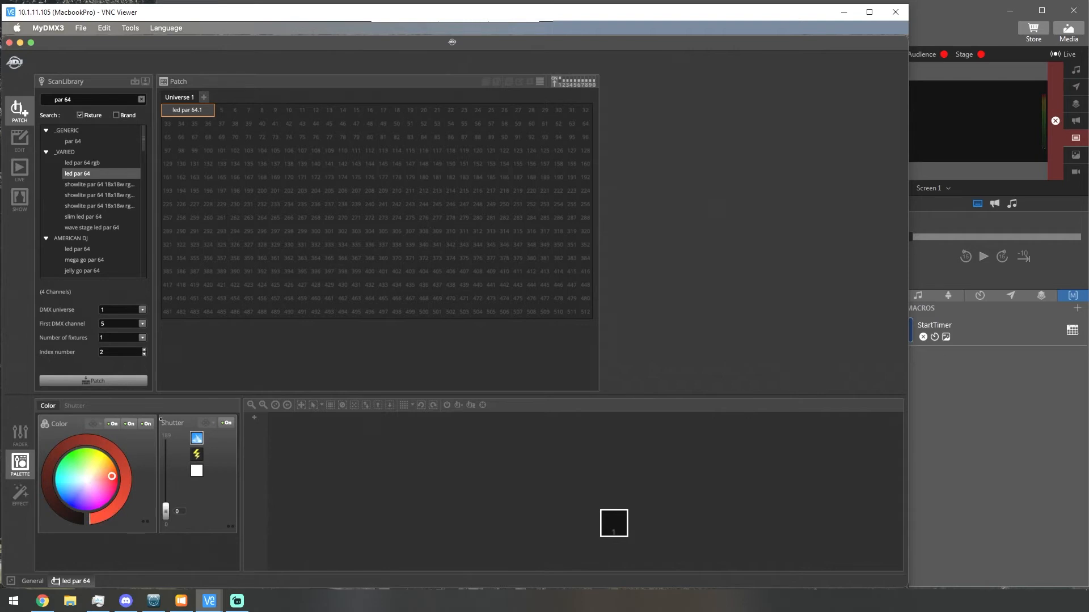
left_click_drag(165, 506, 165, 448)
Step: Add two scenes to Group 1 in the scene editing view
left_click(19, 139)
left_click(66, 110)
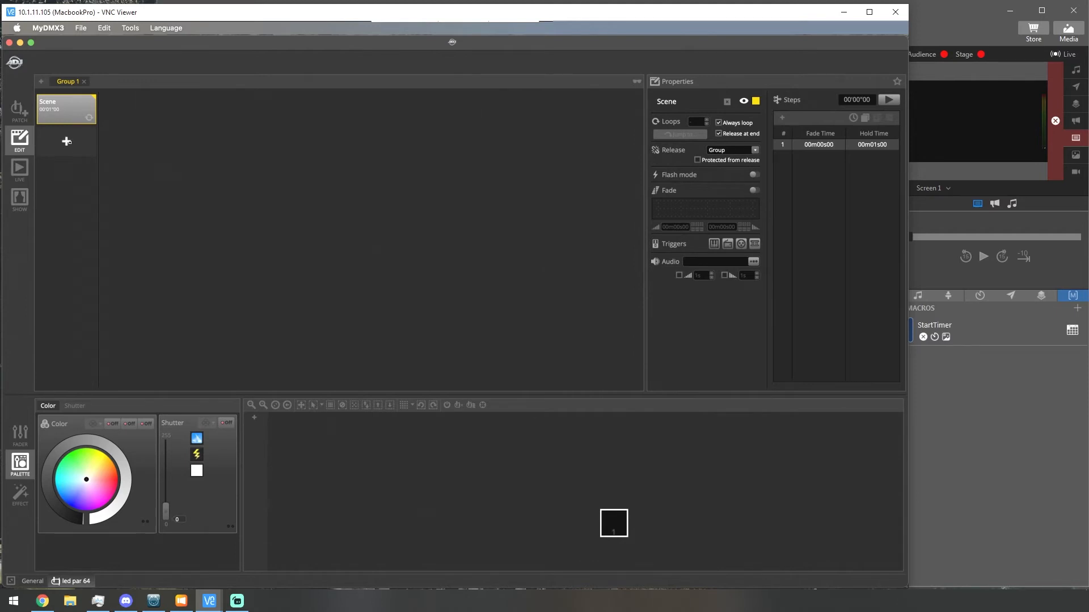
left_click(67, 142)
Step: Set the first scene's fixture color to red and its shutter level to 189
left_click(67, 111)
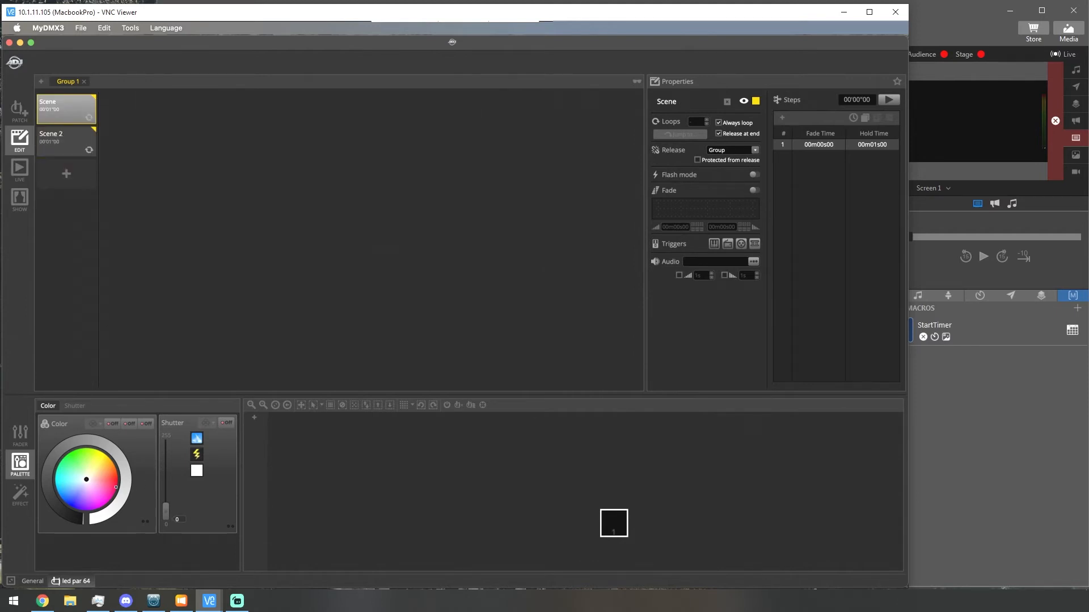
left_click(126, 476)
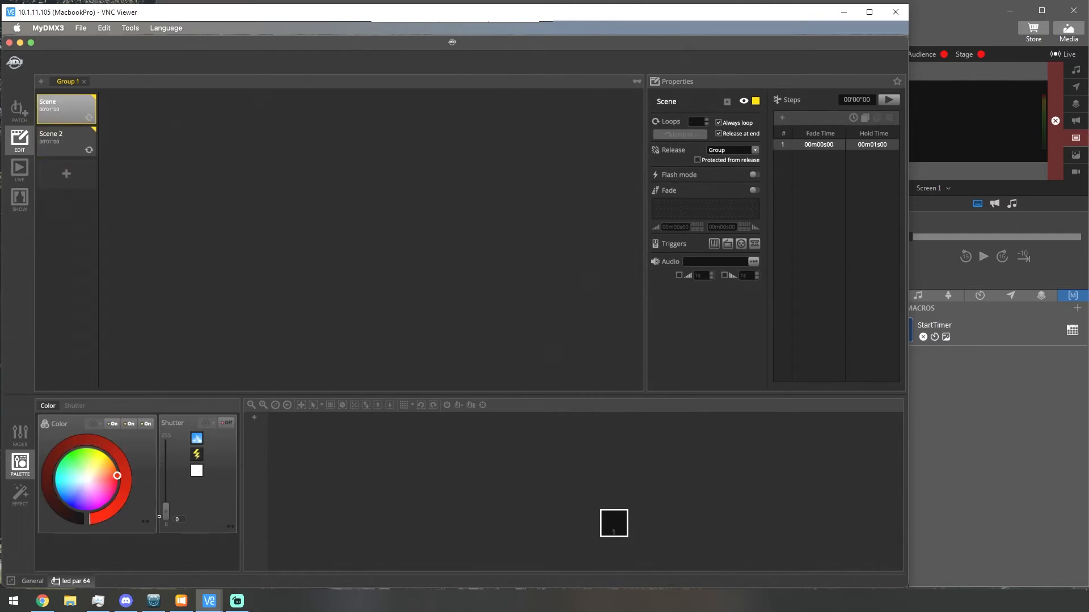
left_click_drag(164, 508, 164, 448)
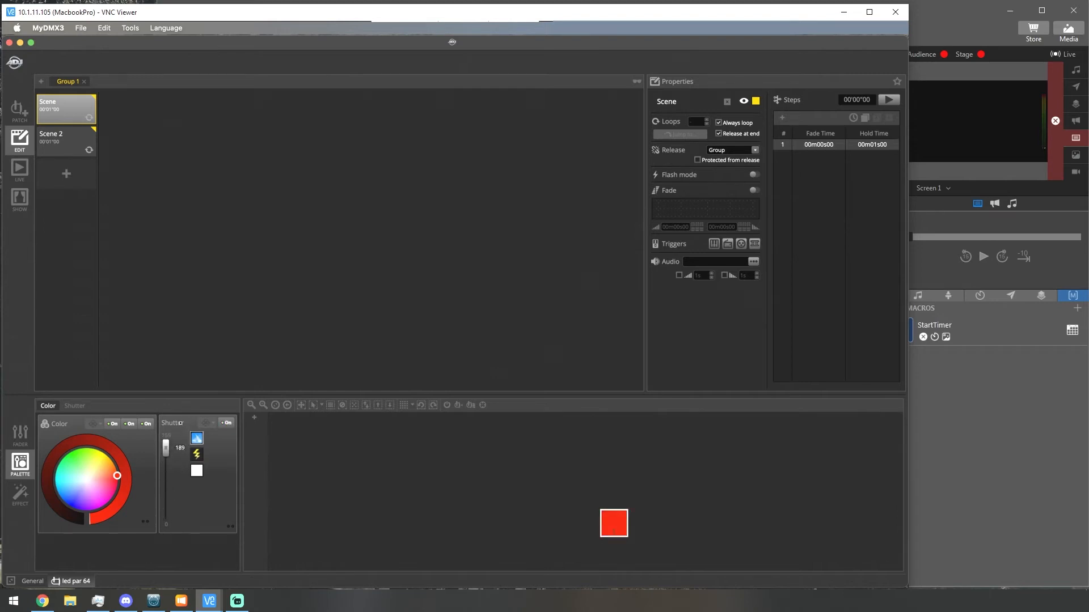
Step: Set Scene 2's fixture color to green and its shutter level to 189, and compare it with the first scene
left_click(66, 141)
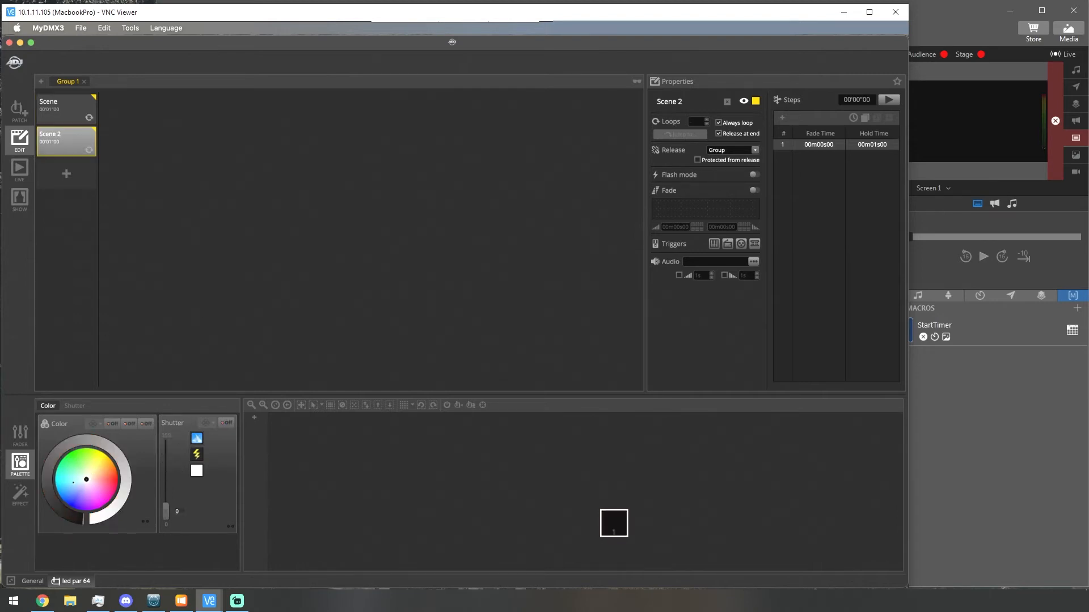
left_click(71, 455)
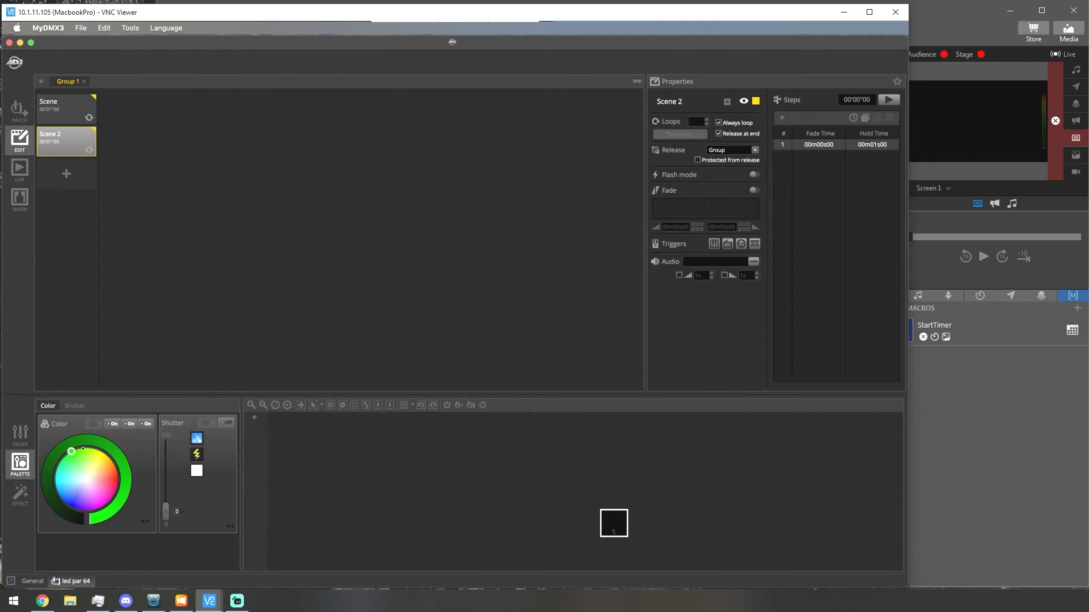
left_click_drag(165, 510, 165, 448)
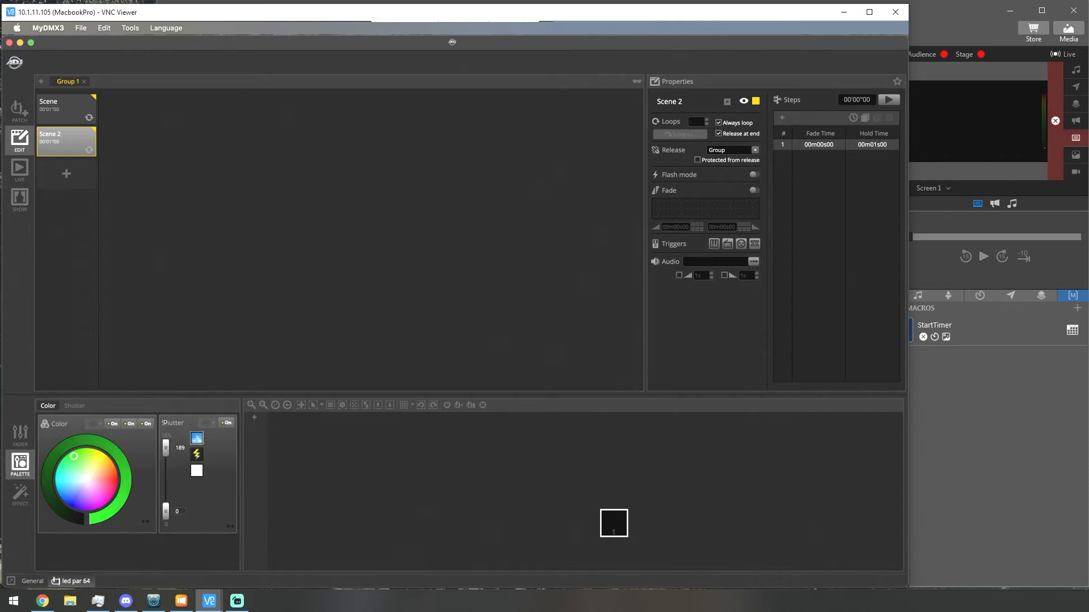
left_click(68, 119)
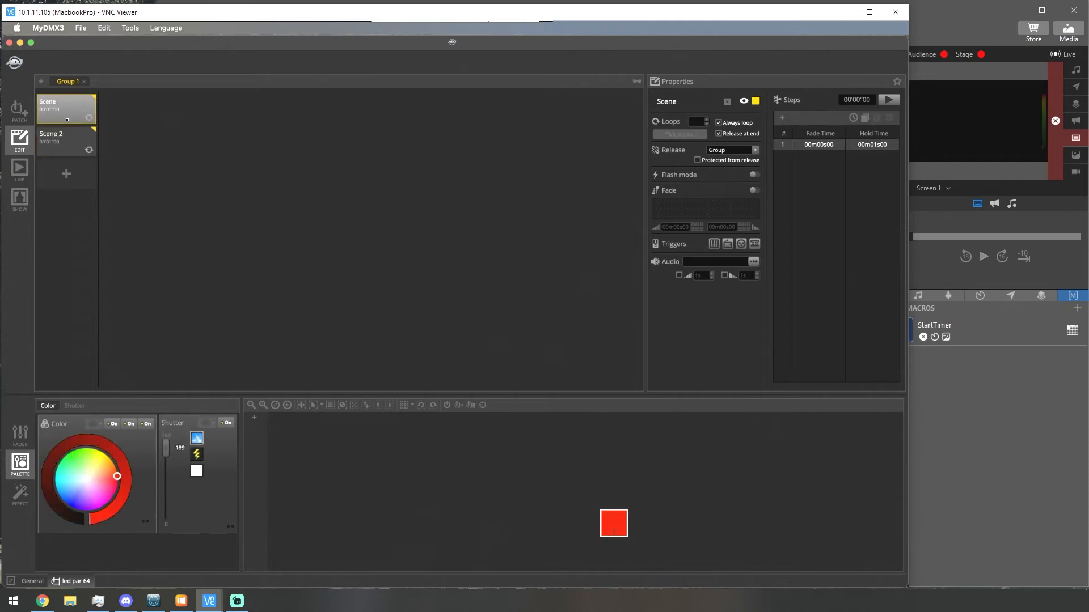
left_click(66, 133)
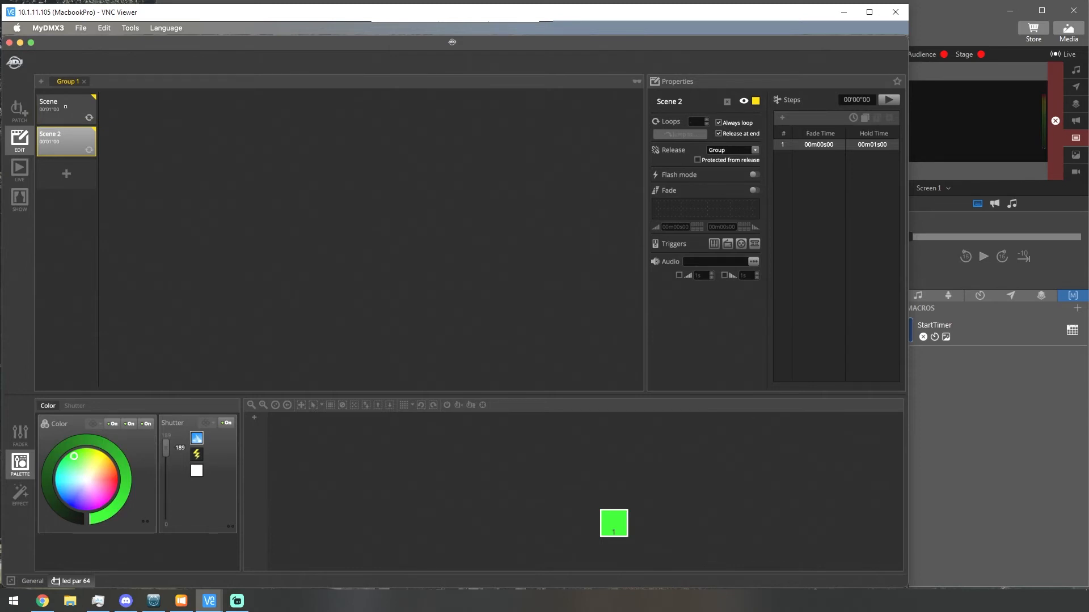
Step: Enable a MIDI In trigger for the first scene with type Note On / Off, channel 2 and number 1
left_click(65, 106)
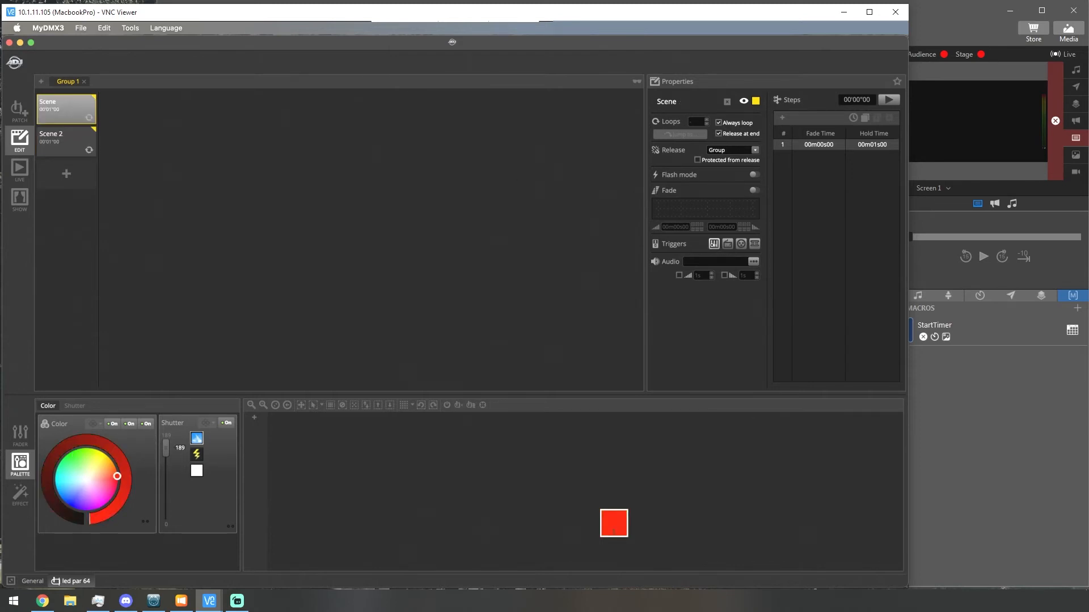
left_click(714, 243)
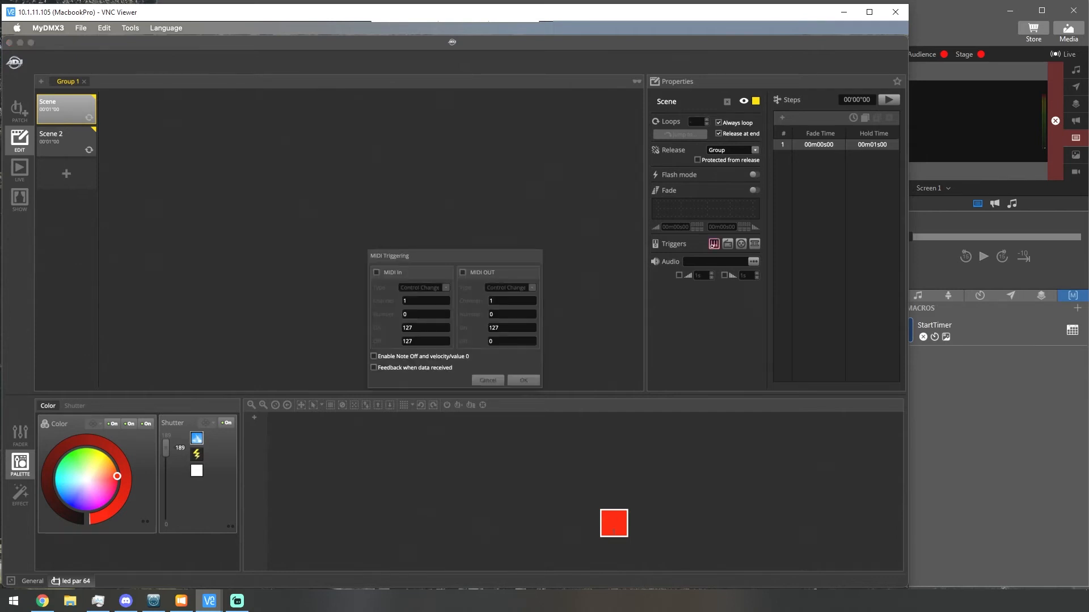
left_click(378, 273)
key("BackSpace")
type("2")
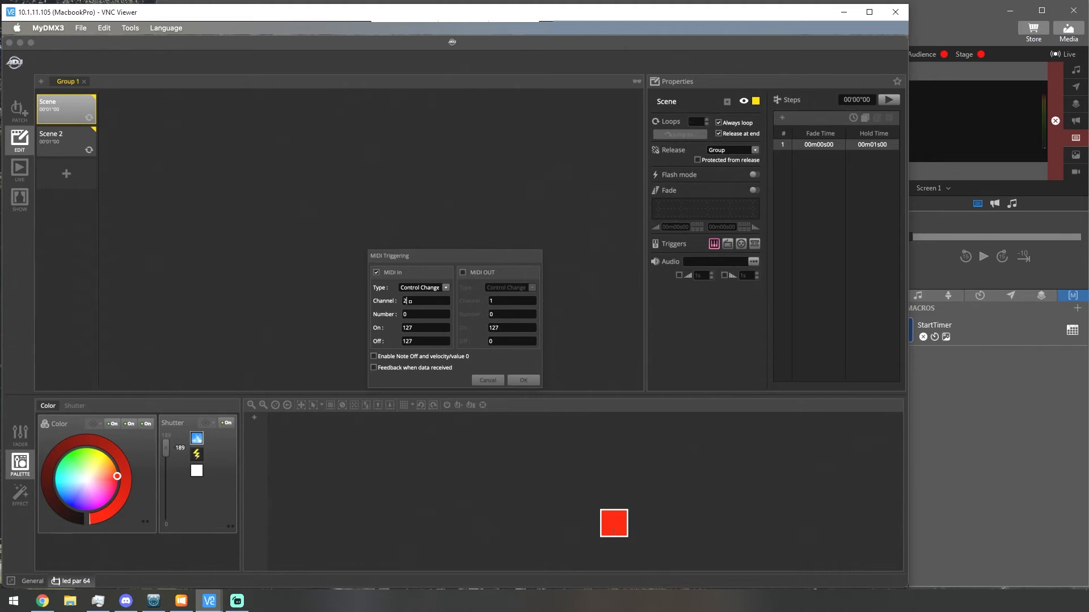
left_click(410, 314)
type("1")
left_click(445, 288)
left_click(432, 337)
left_click(523, 380)
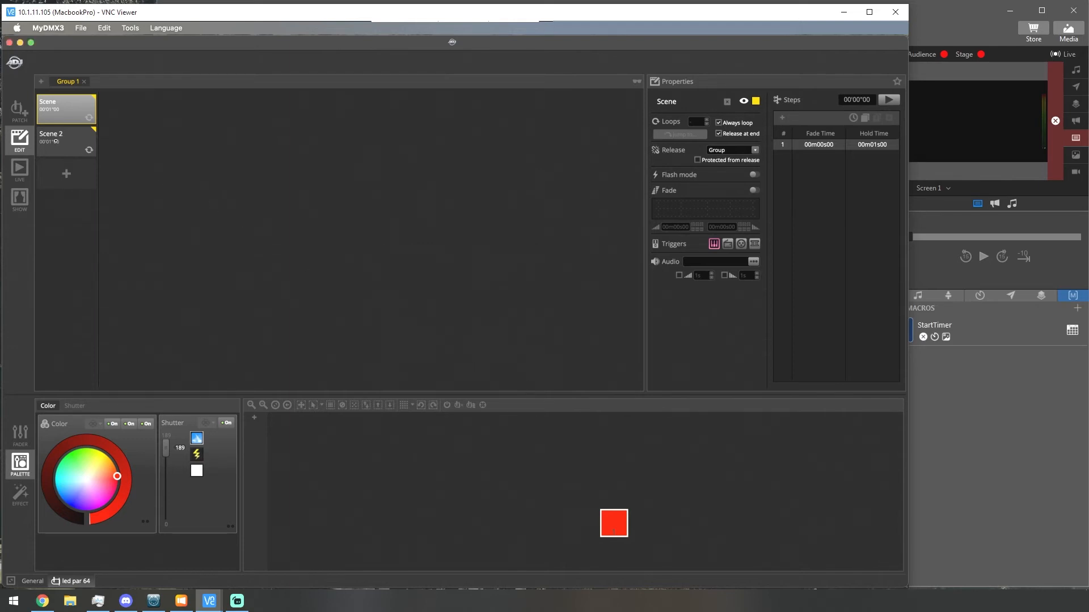
Step: Enable a MIDI In trigger for Scene 2 with type Note On / Off, channel 2 and number 2
left_click(67, 142)
left_click(713, 244)
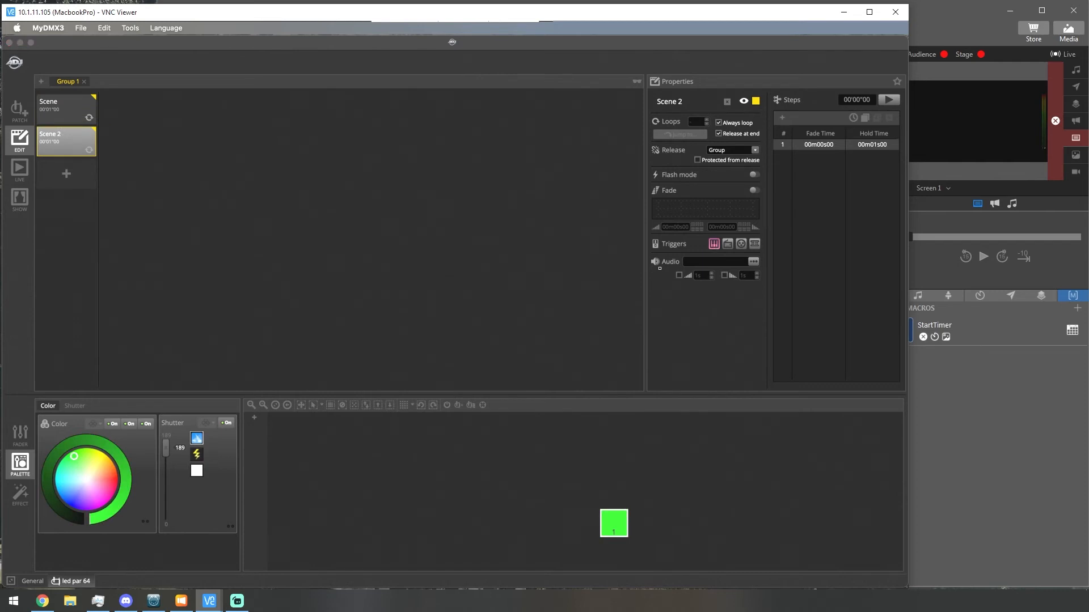
left_click(376, 272)
left_click(437, 288)
left_click(419, 337)
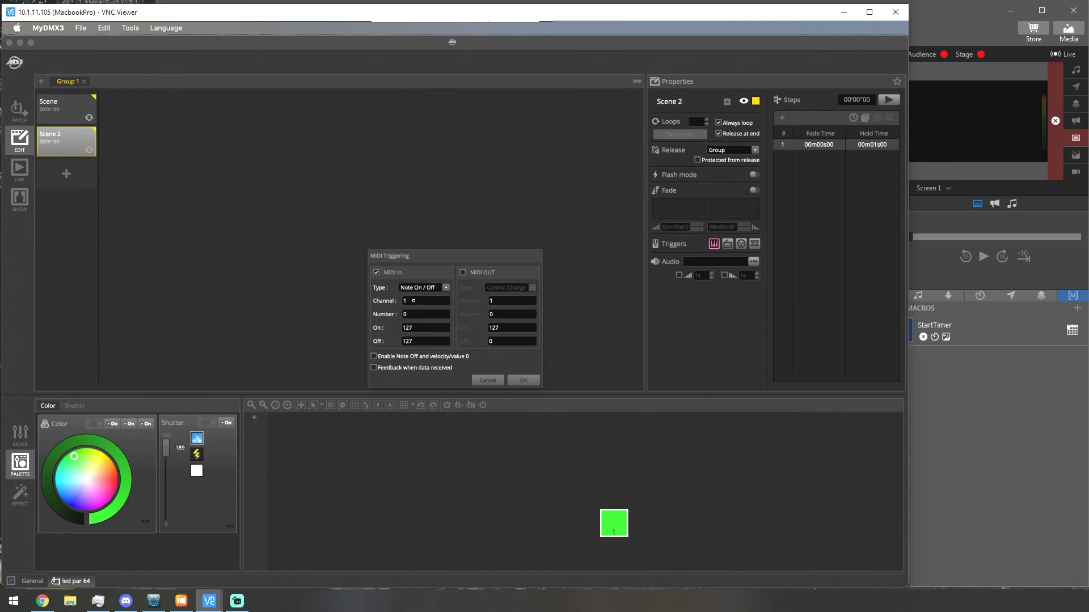
type("2")
left_click(519, 381)
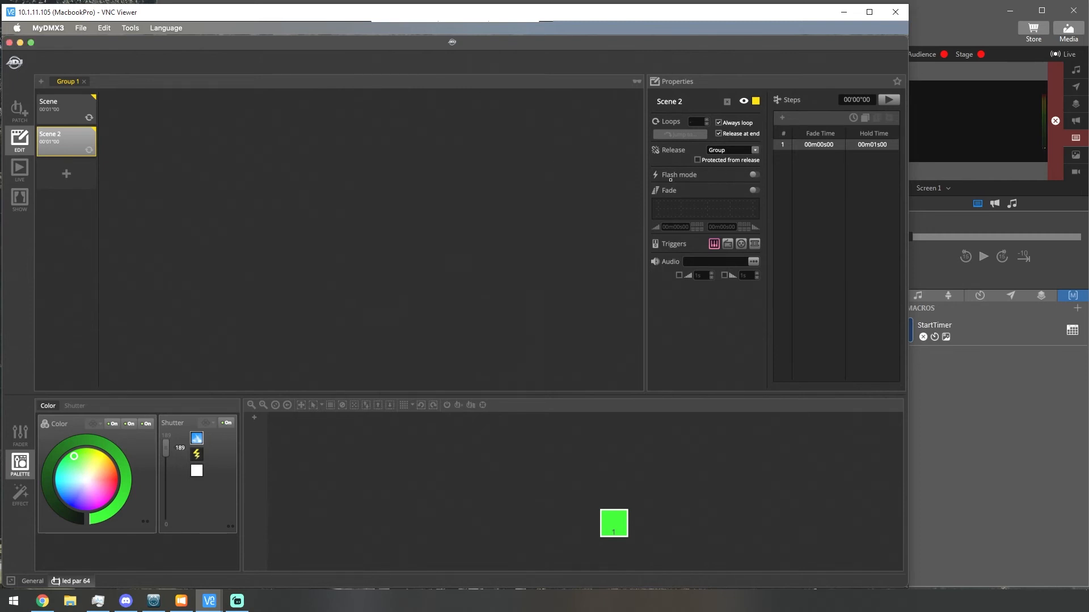
Step: Switch to ProPresenter and create two blank slides in the Test presentation
left_click(932, 20)
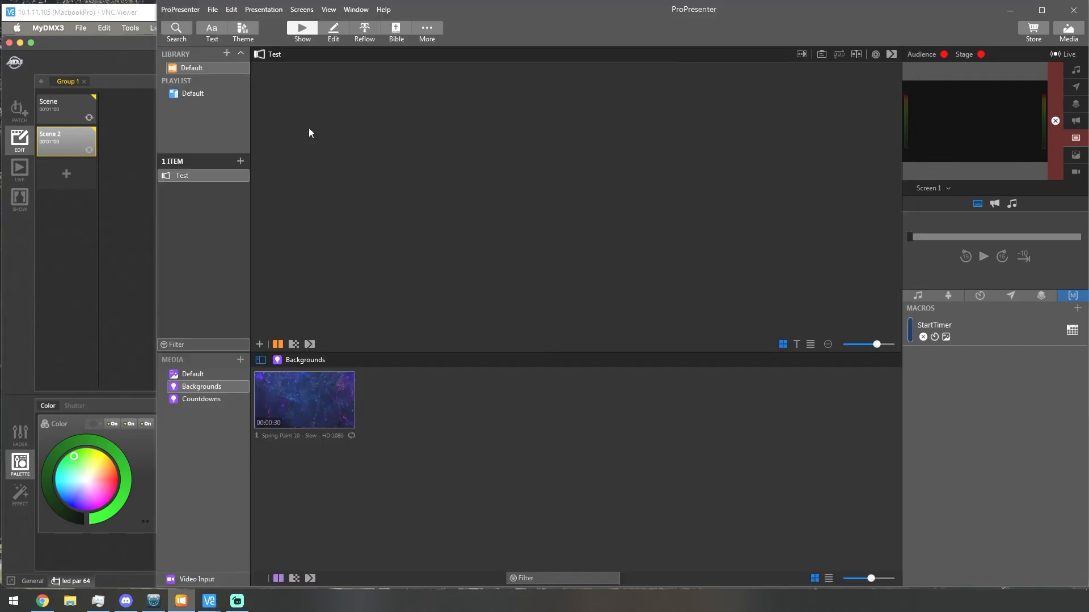
left_click(329, 34)
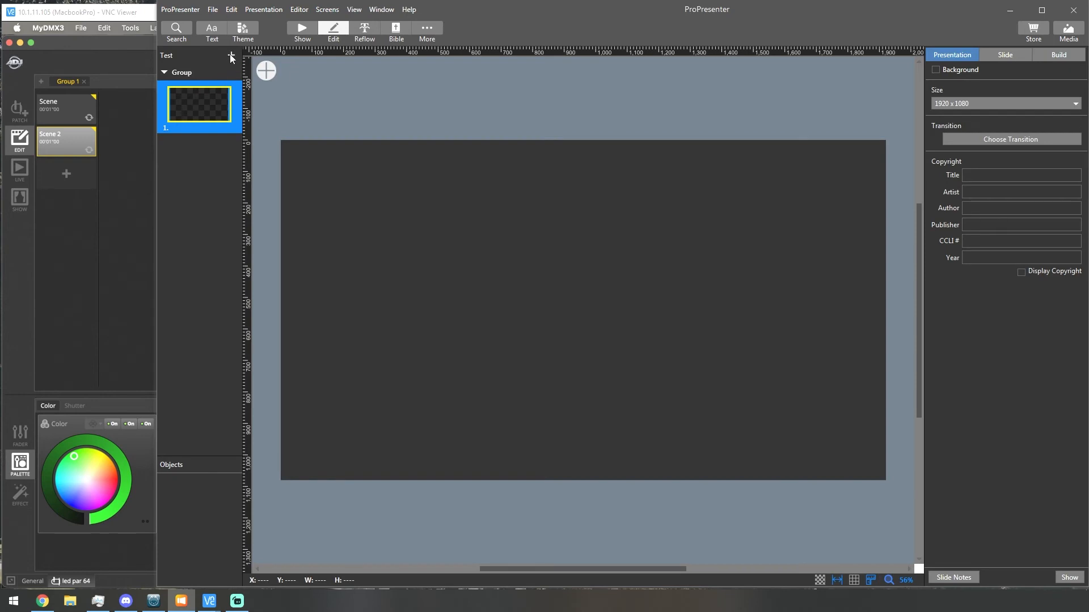
left_click(231, 56)
left_click(205, 129)
left_click(230, 55)
left_click(246, 66)
left_click(302, 30)
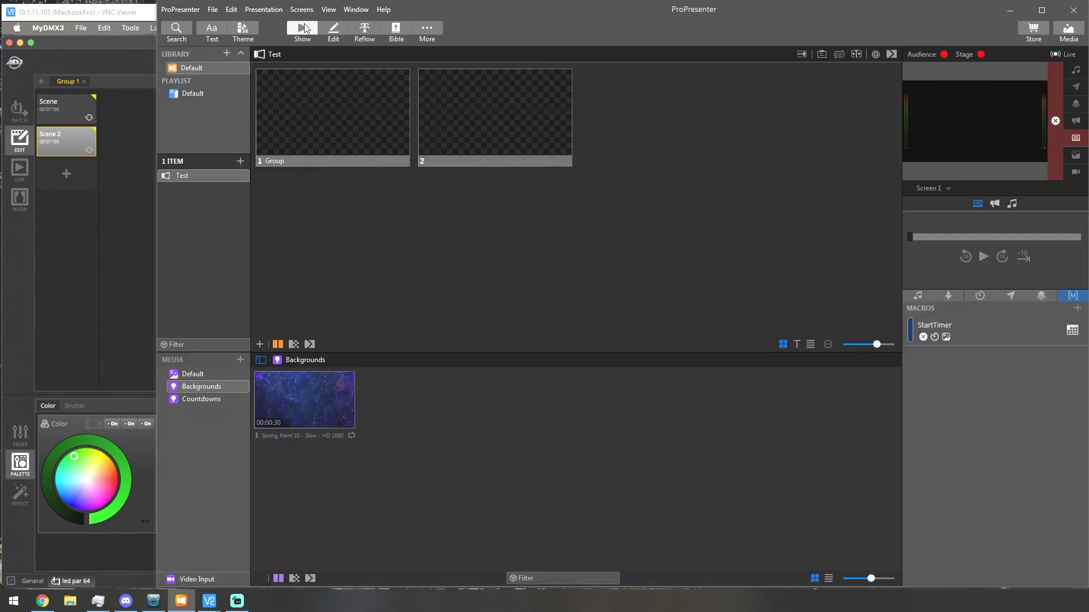
Step: Add a MIDI Note On communication action to the first slide
left_click(347, 97)
right_click(323, 93)
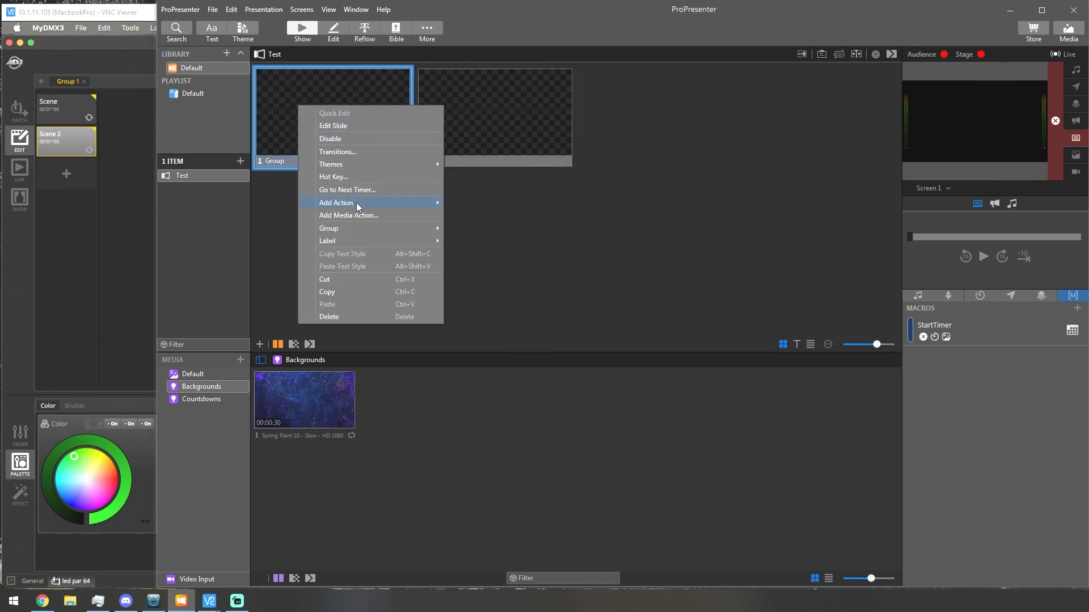
mouse_move(358, 204)
mouse_move(493, 315)
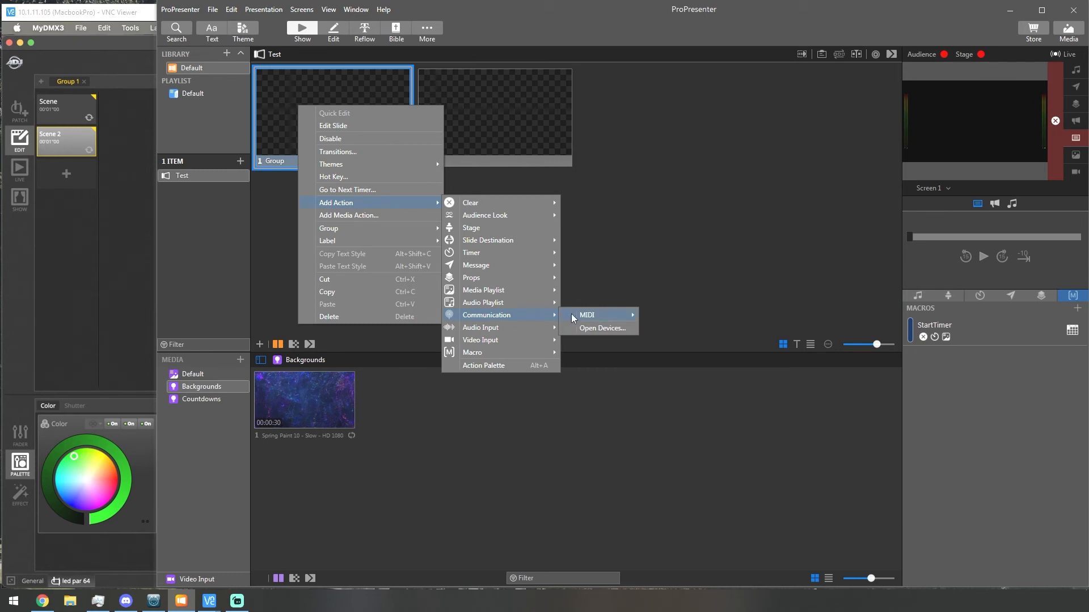
mouse_move(573, 314)
left_click(669, 319)
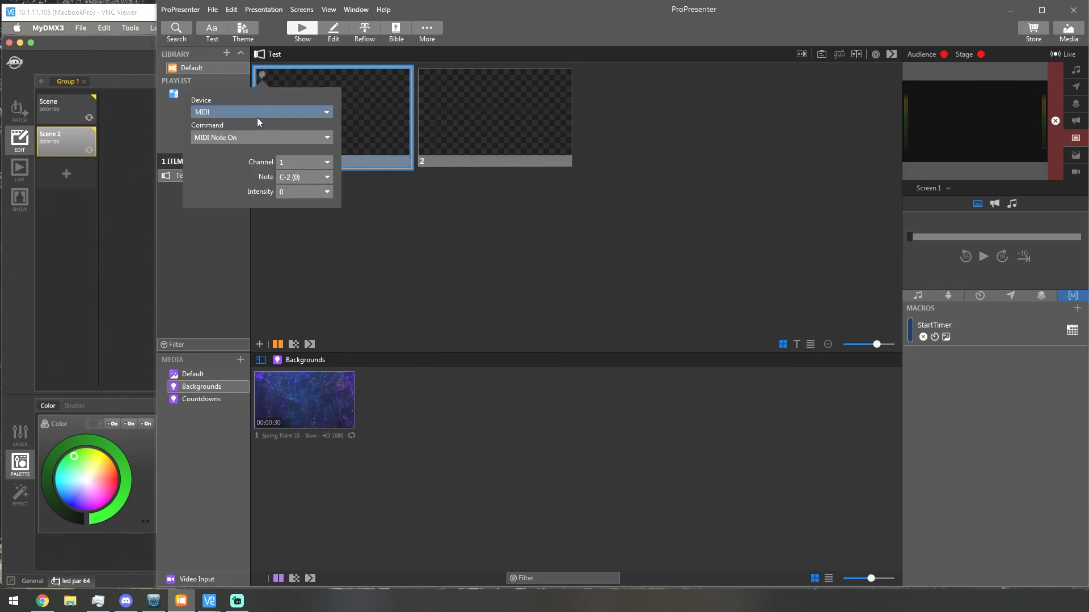
Step: Set the first slide's MIDI action to channel 2, note C#-2 (1) and intensity 127
left_click(290, 161)
left_click(290, 161)
left_click(291, 163)
left_click(292, 180)
left_click(286, 178)
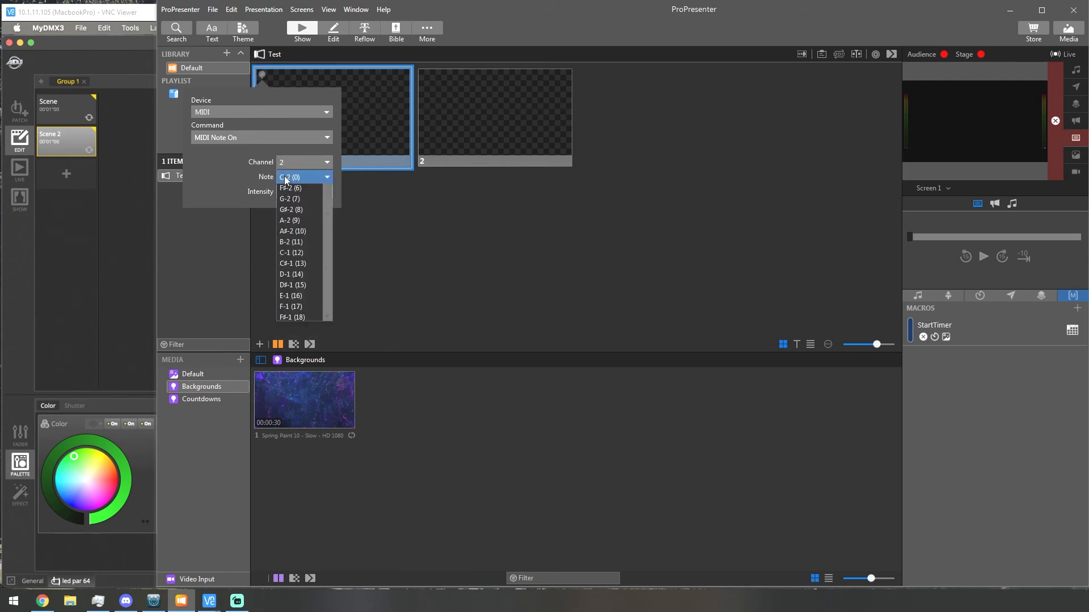
left_click(296, 196)
left_click(286, 192)
scroll(313, 282, "down", 20)
left_click(287, 387)
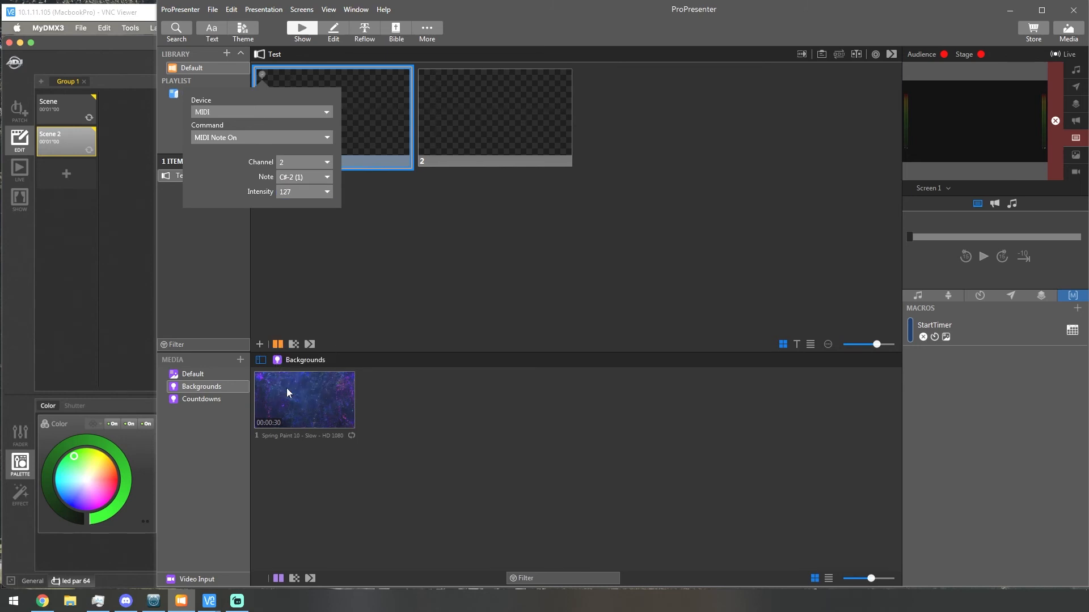
left_click(295, 268)
Step: Add a MIDI Note On communication action to the second slide
right_click(482, 128)
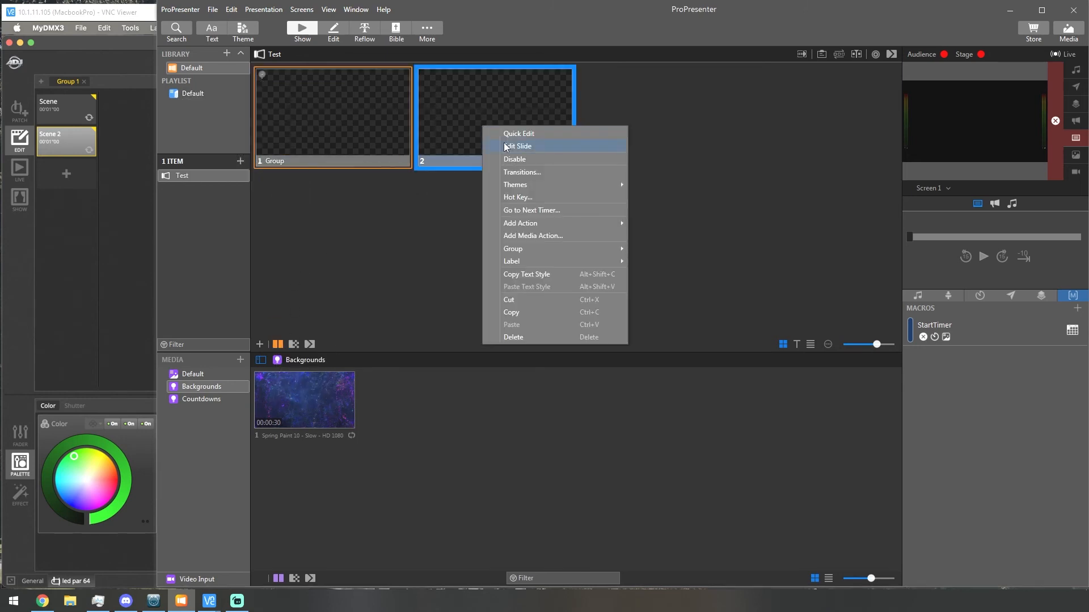
mouse_move(549, 226)
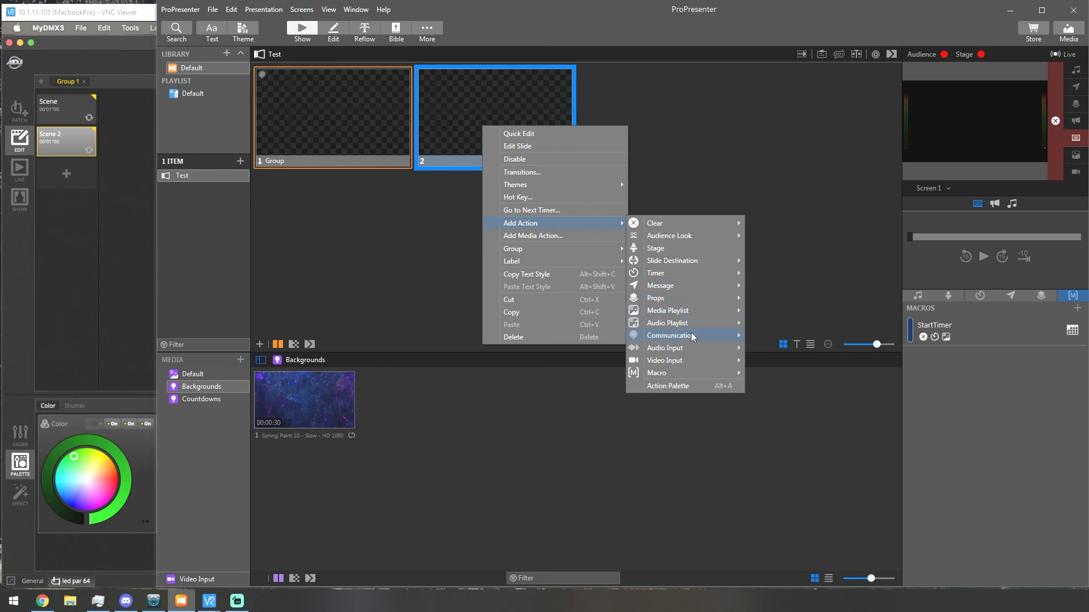
mouse_move(693, 336)
mouse_move(775, 336)
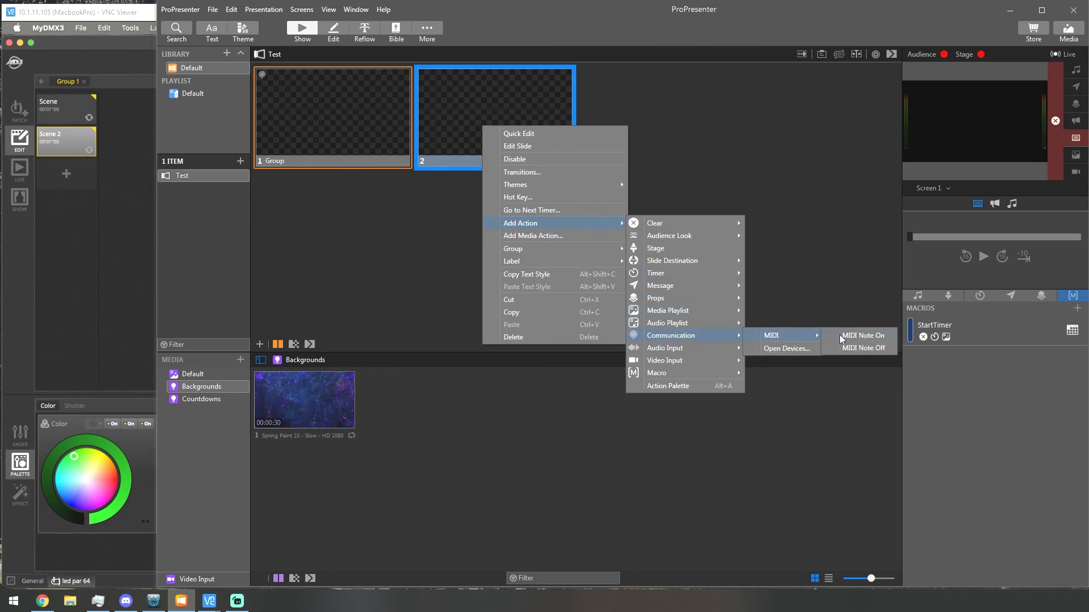
left_click(840, 335)
Step: Set the second slide's MIDI action to channel 2, note D-2 (2) and intensity 127
left_click(465, 163)
left_click(453, 189)
left_click(452, 177)
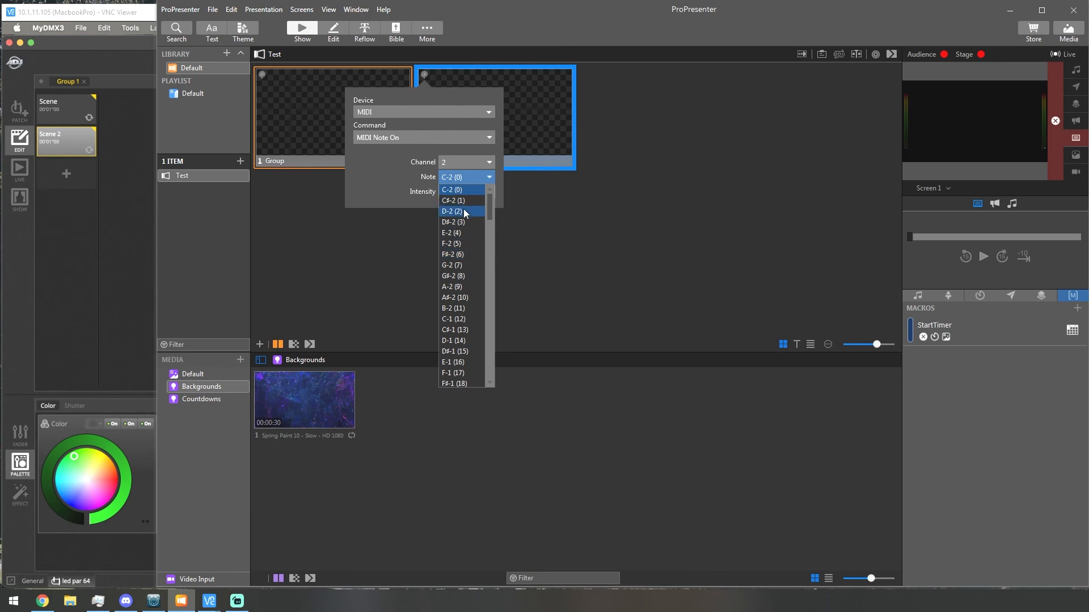
left_click(463, 210)
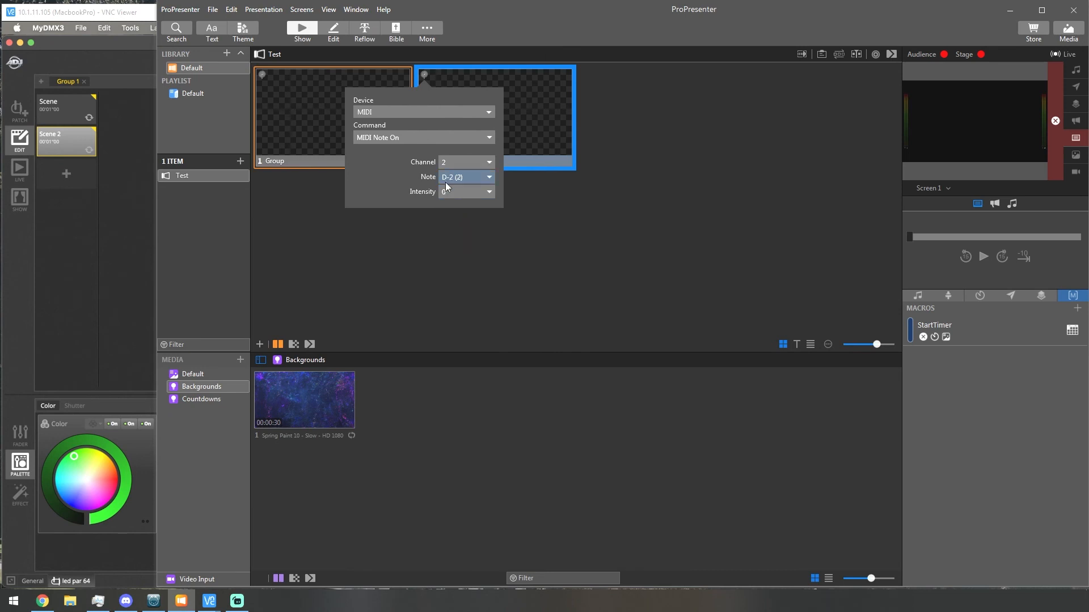
left_click(452, 195)
scroll(464, 267, "down", 20)
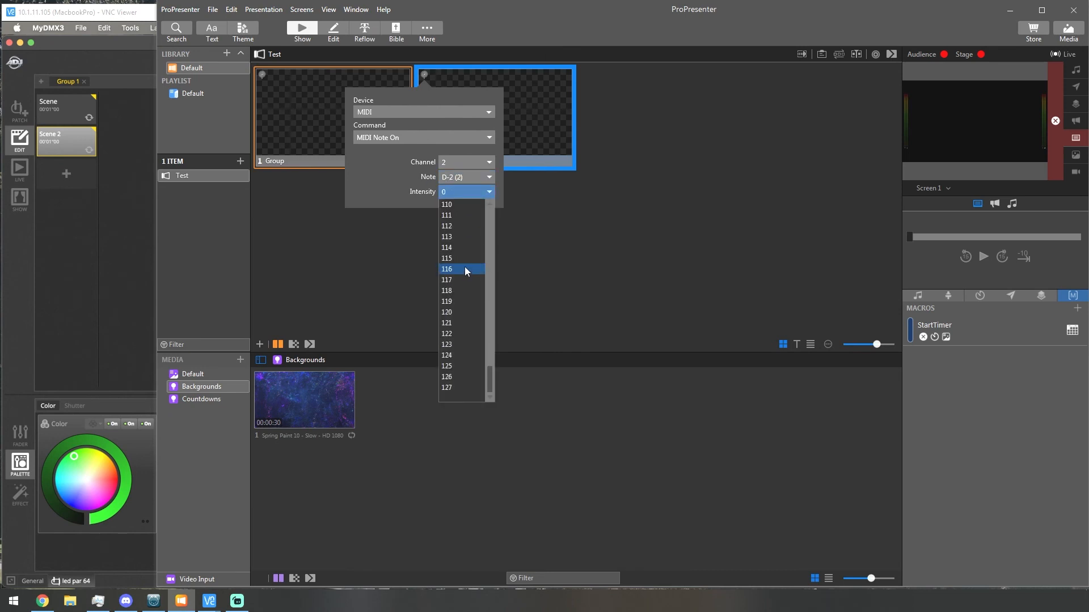
left_click(462, 387)
left_click(444, 257)
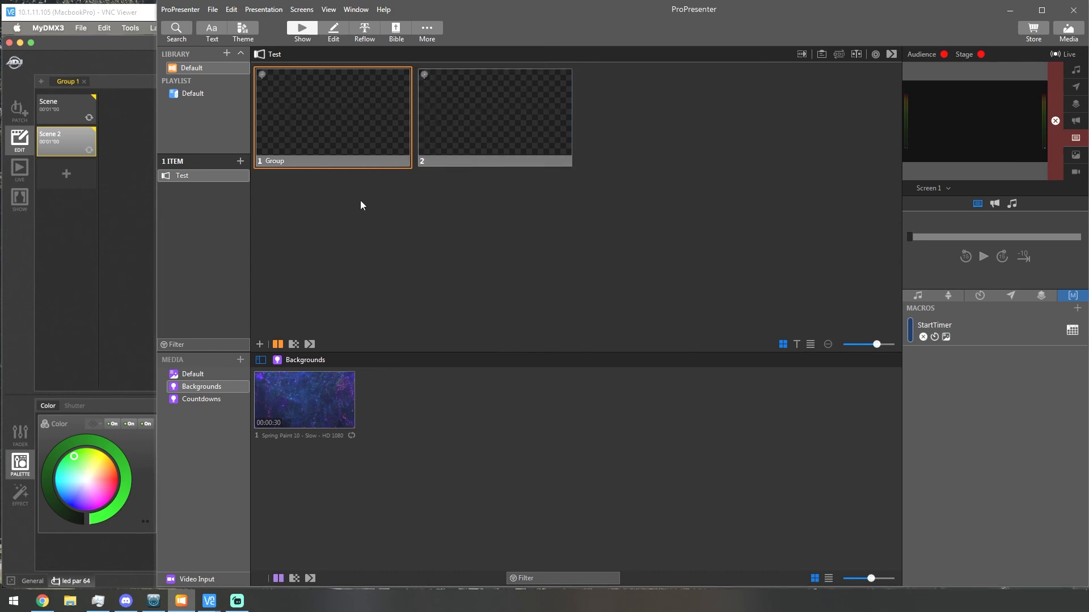
Step: Fire the first and second slides alternately to test how the MyDMX3 scenes respond in the scene editing view
left_click(323, 136)
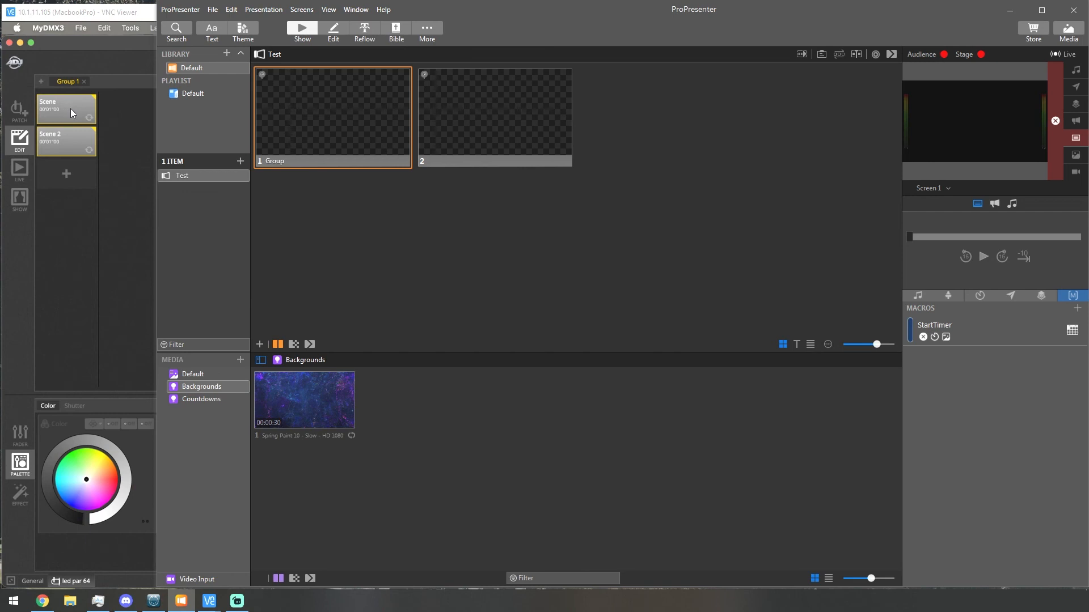
left_click(484, 121)
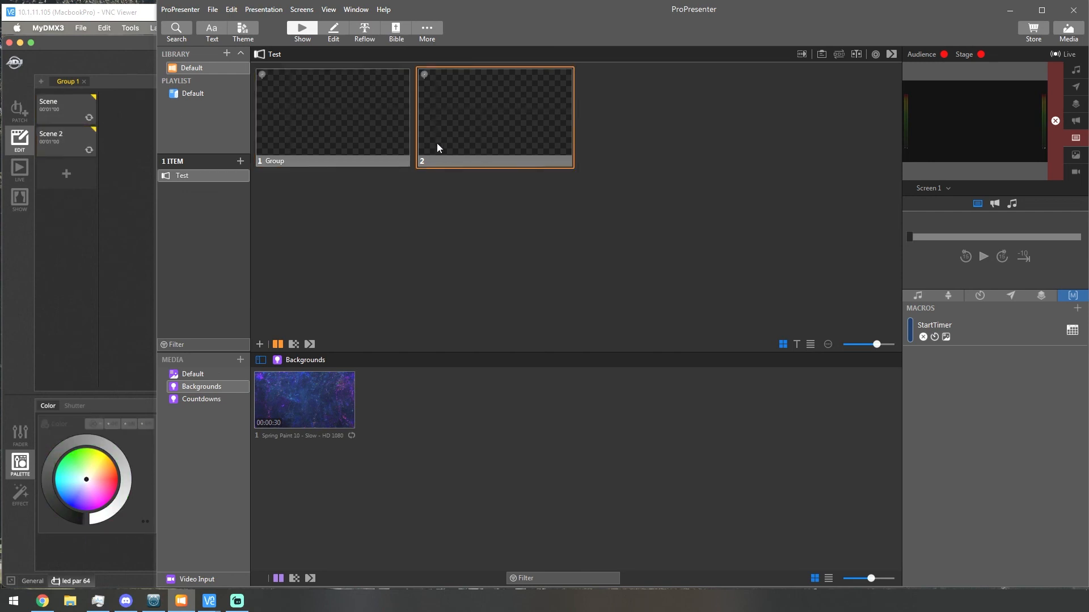
left_click(357, 142)
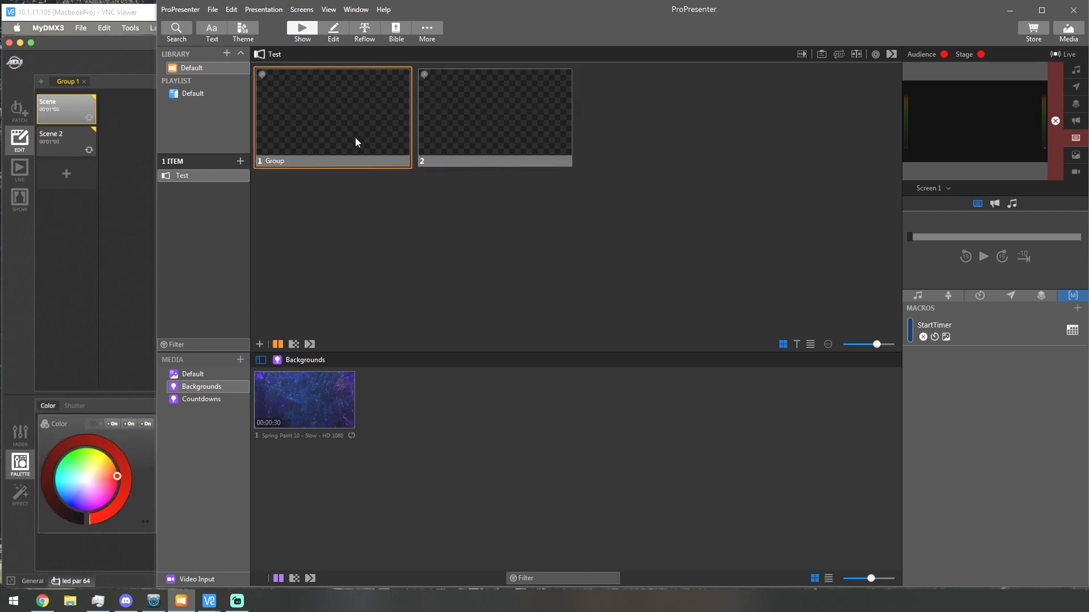
left_click(495, 126)
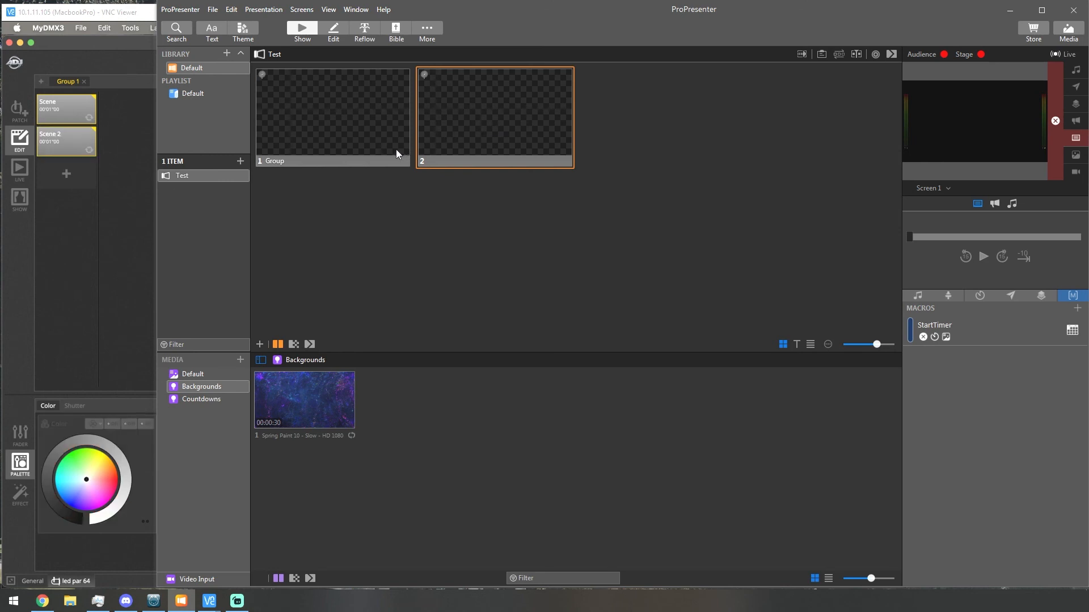
Step: Put MyDMX3 into its live view and test triggering both scenes by firing the two ProPresenter slides alternately
left_click(104, 134)
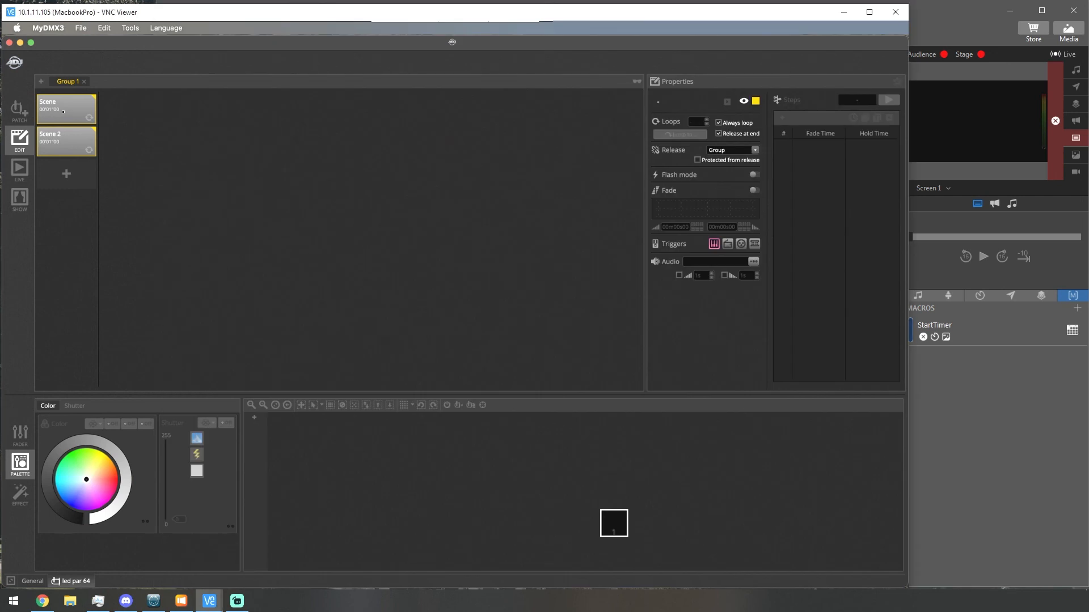
left_click(25, 176)
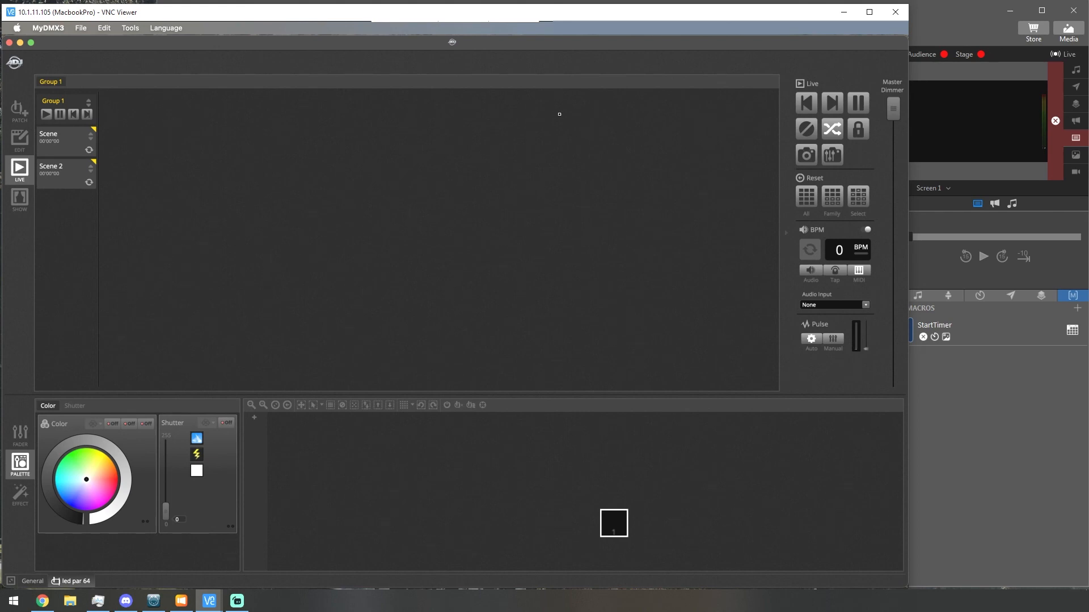
left_click(960, 29)
left_click(330, 110)
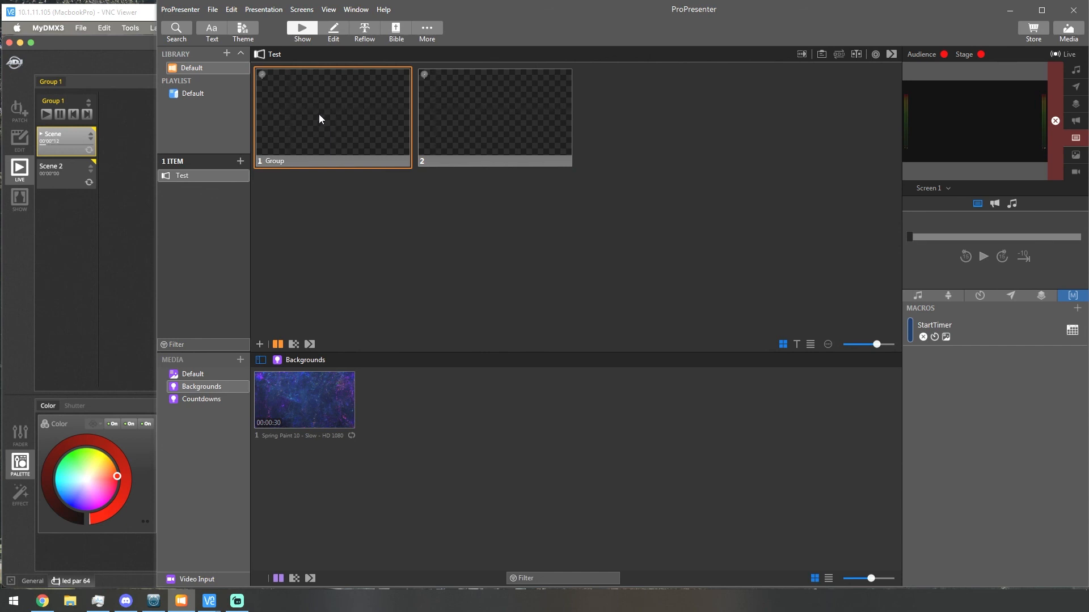
left_click(492, 105)
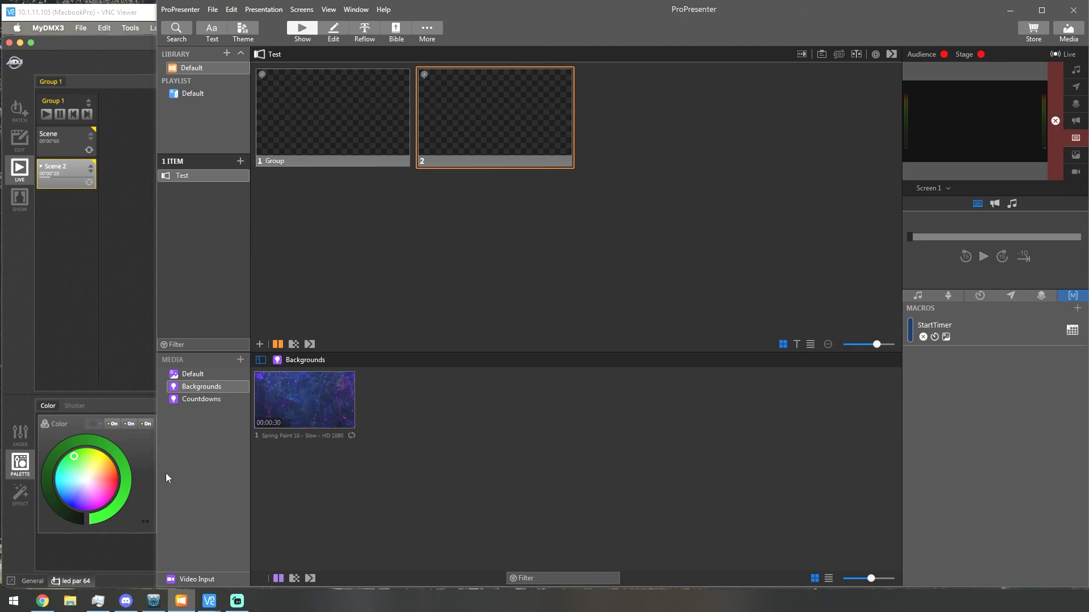
left_click(334, 128)
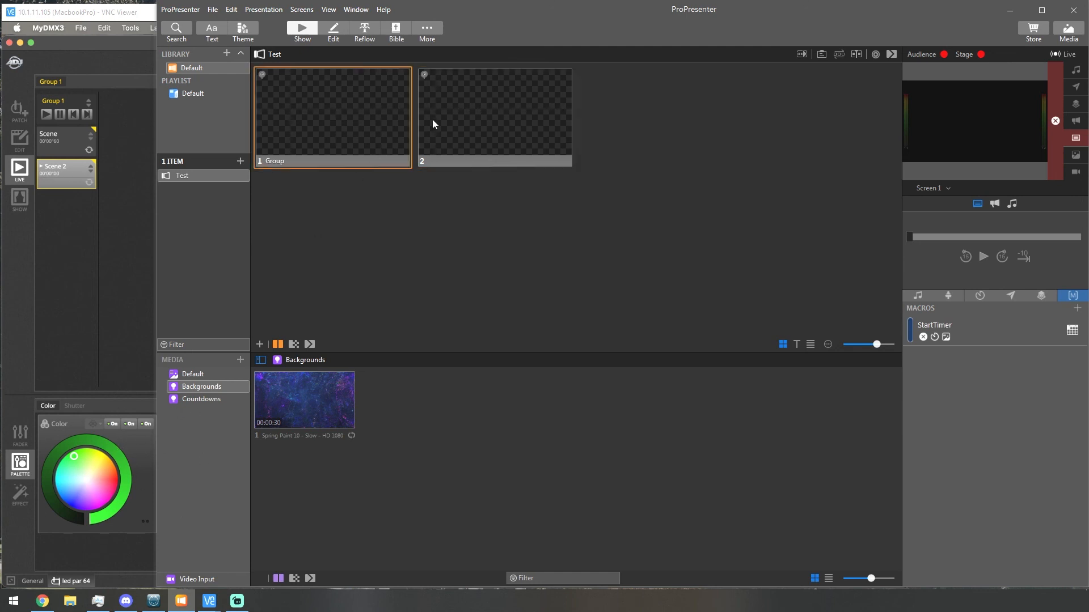
left_click(483, 123)
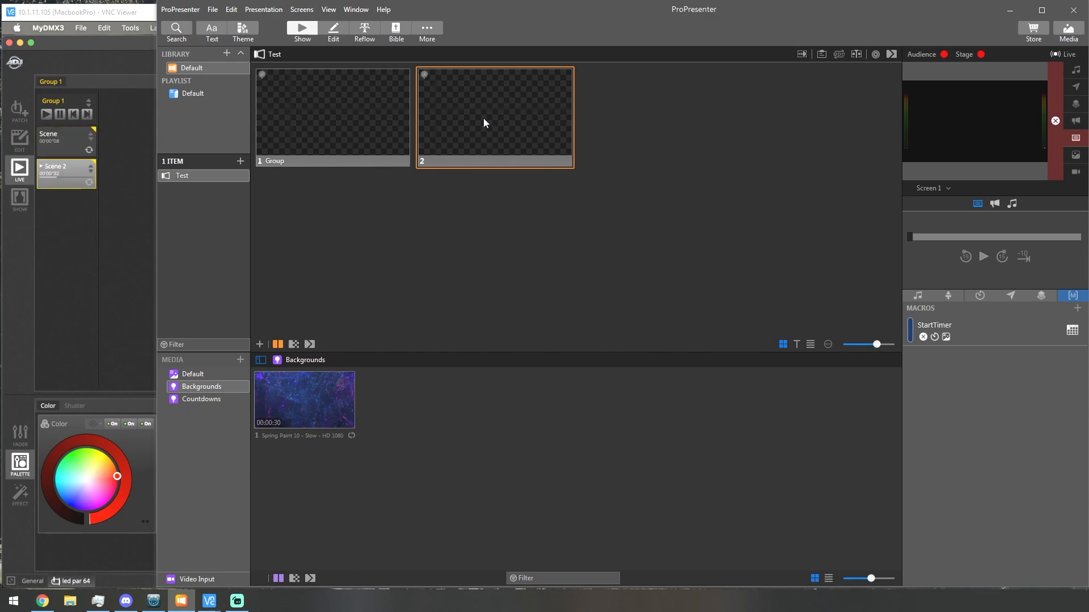